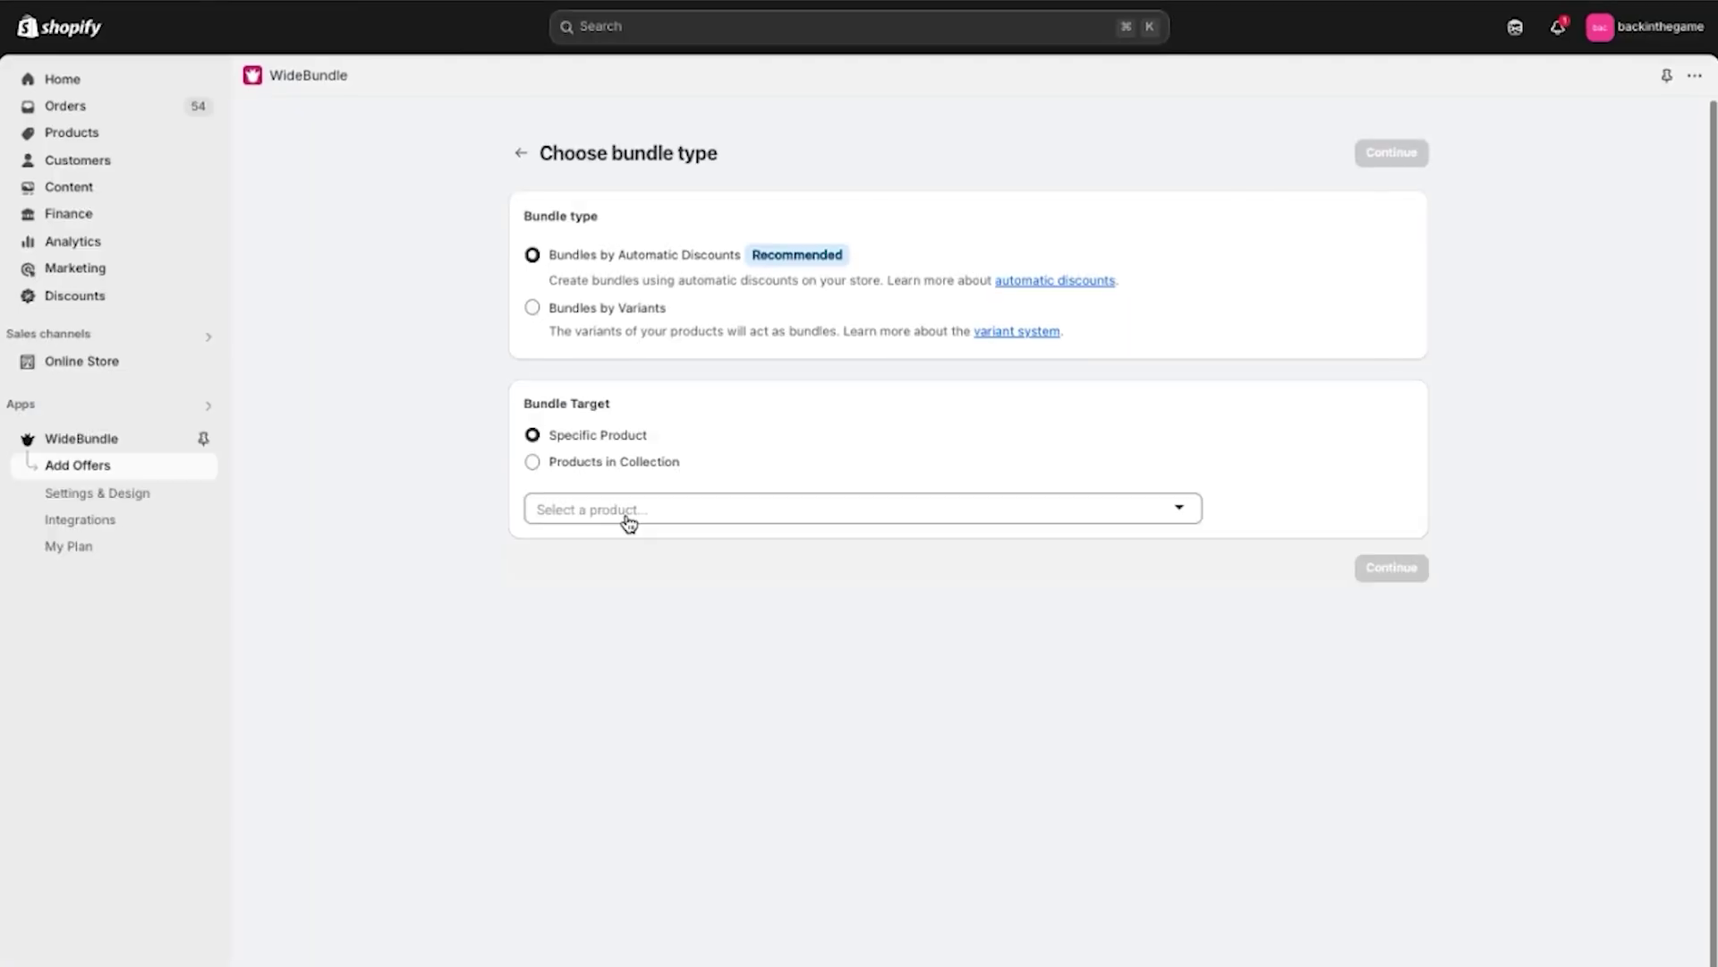
# - Choose Product AD for video as the target of an automatic-discount bundle and continue to the bundle setup
pyautogui.click(485, 618)
pyautogui.click(650, 707)
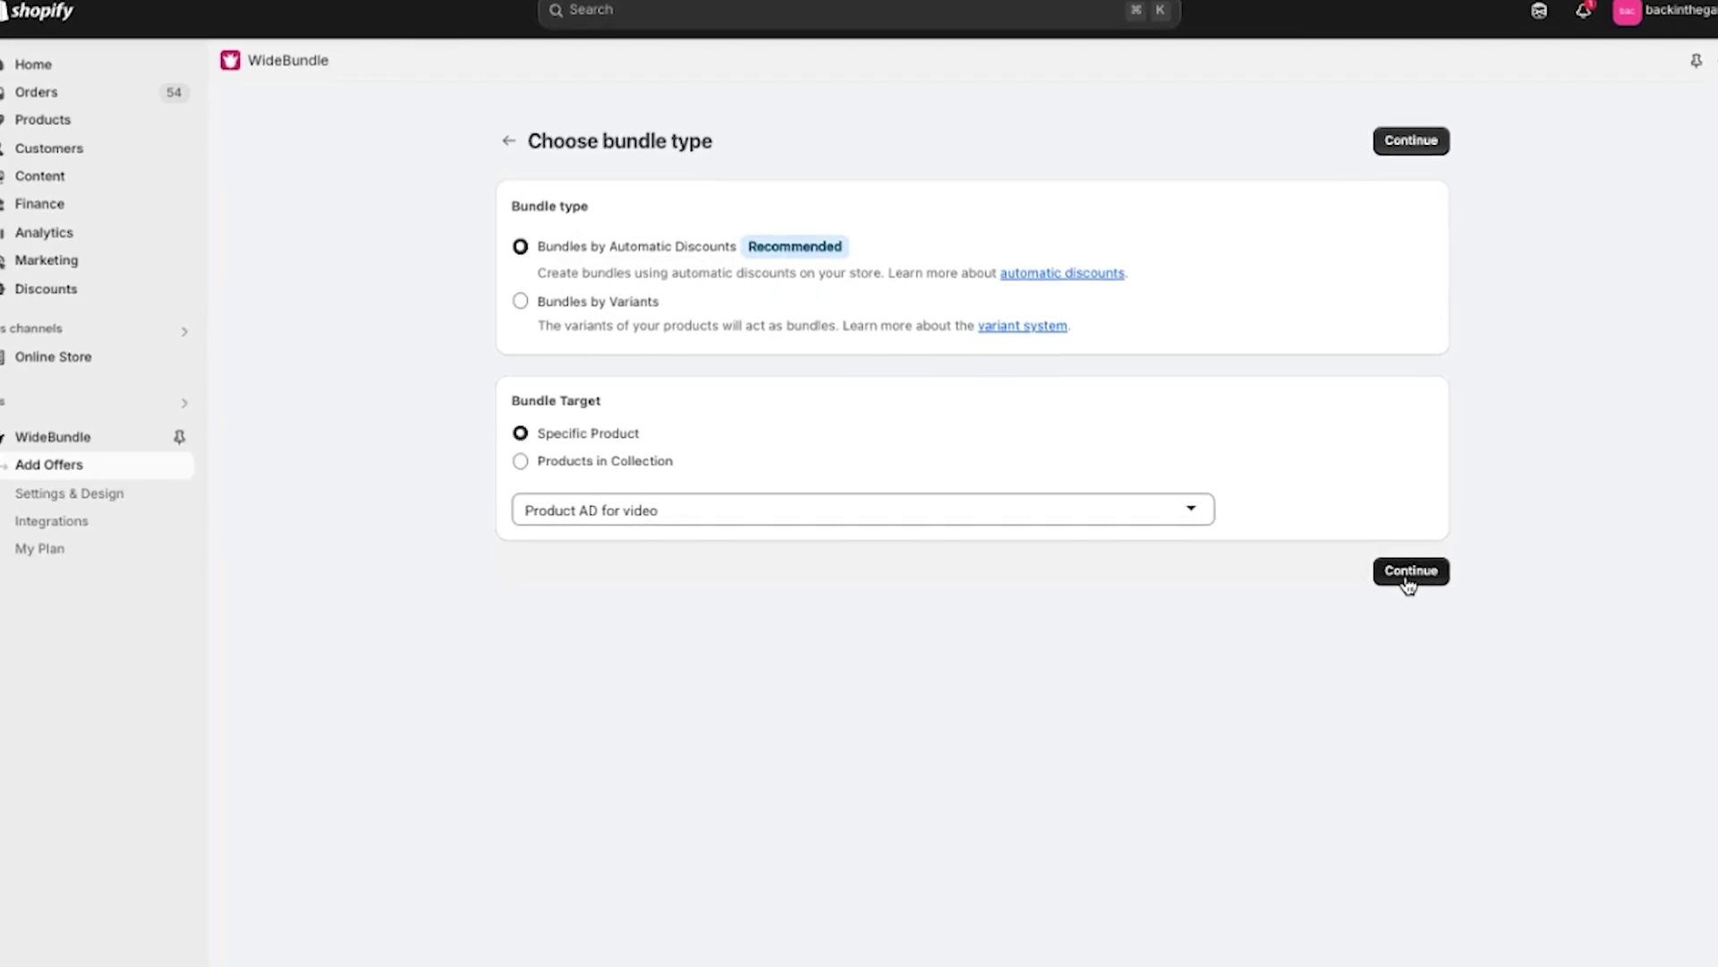
pyautogui.click(1407, 577)
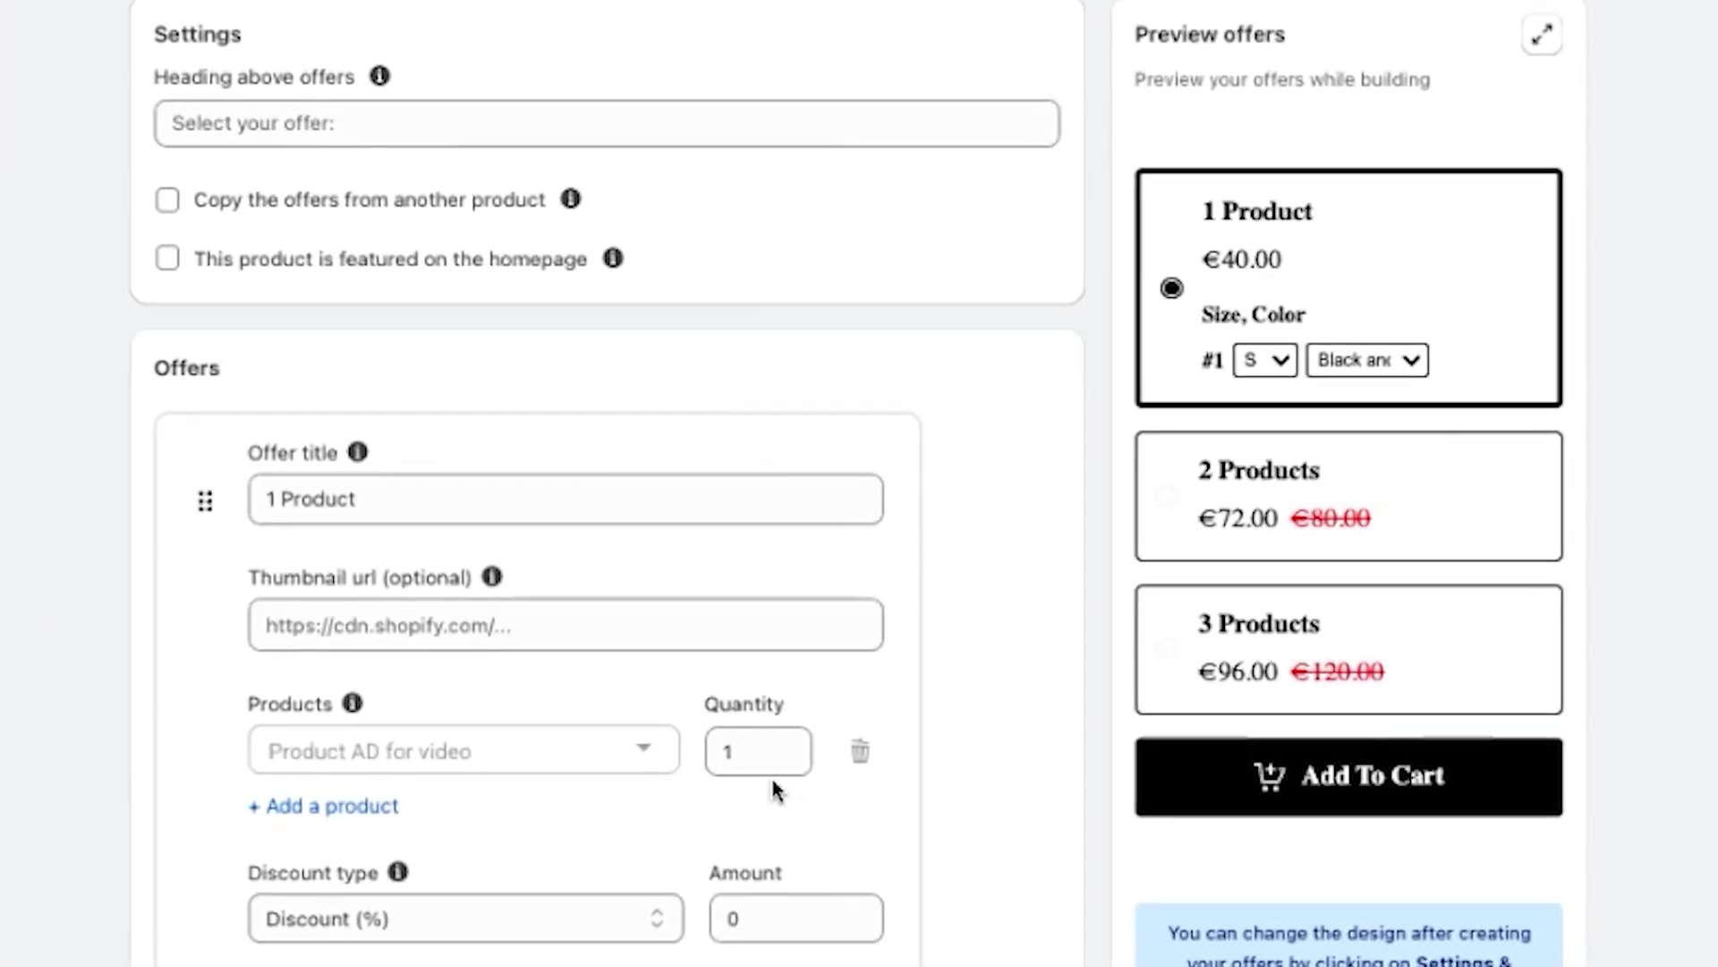
# - Title the first offer PRODUCT AD
pyautogui.click(307, 498)
pyautogui.hotkey('ctrl', 'a')
pyautogui.write('PRODUCT AD')
pyautogui.click(255, 630)
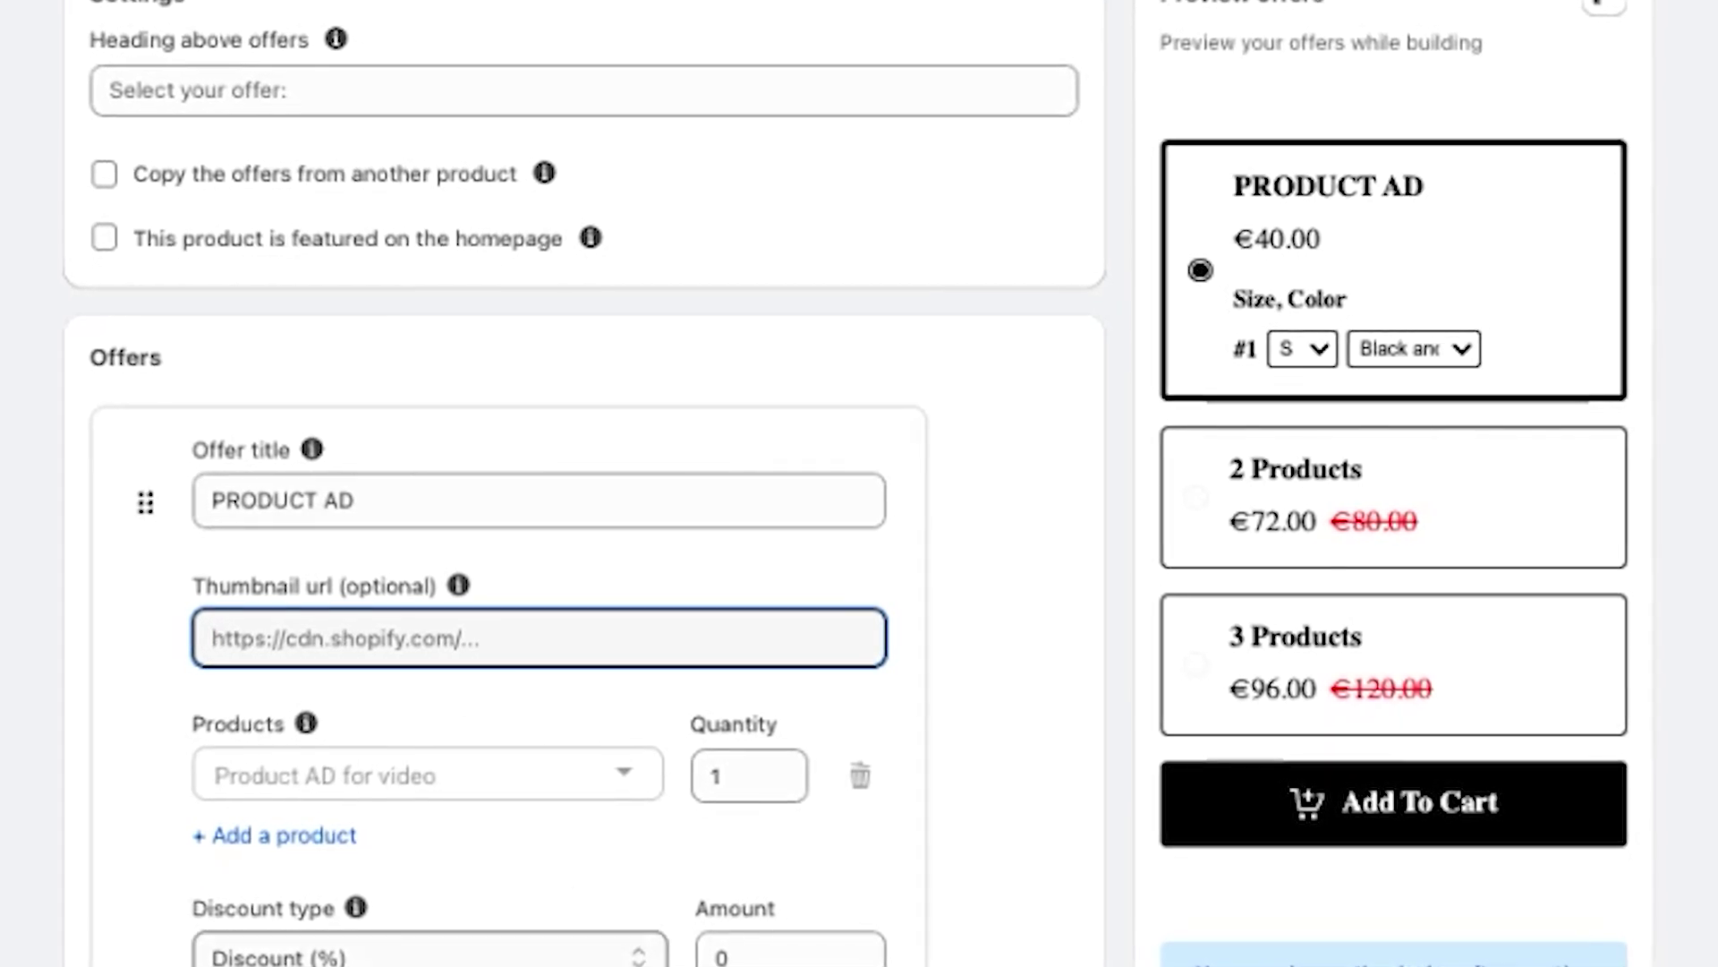
# - Enable color swatches on the PRODUCT AD offer for the Color option
pyautogui.scroll(-4, 361, 776)
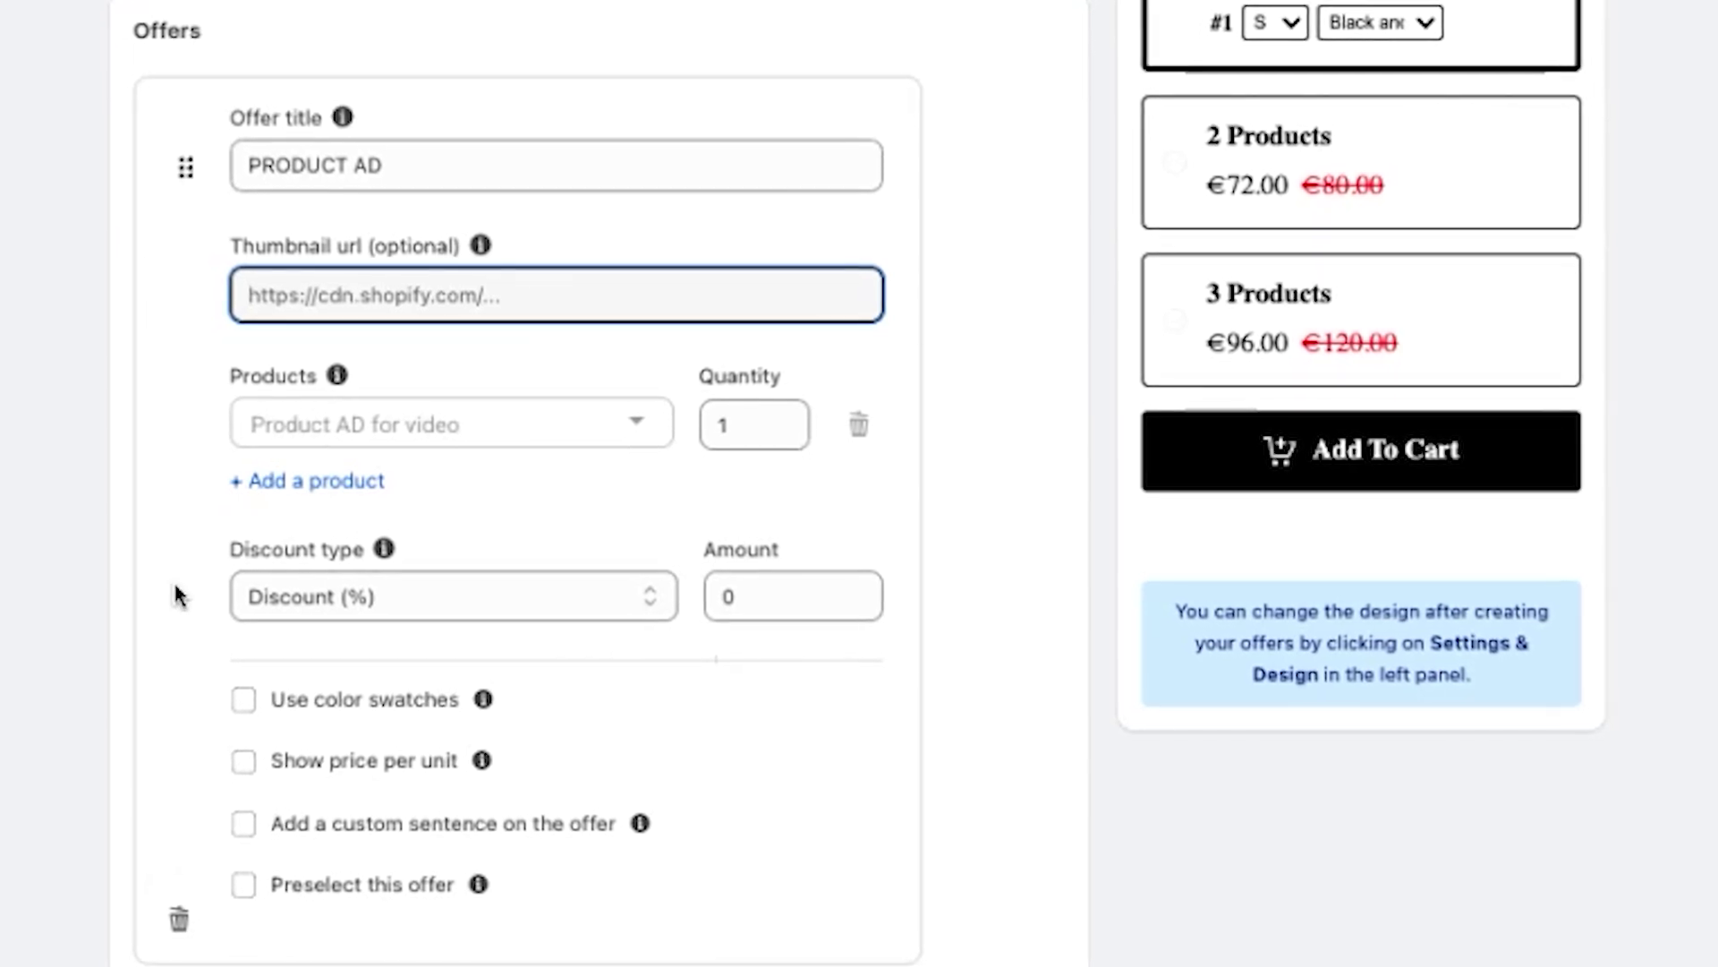
pyautogui.scroll(-3, 223, 613)
pyautogui.click(235, 483)
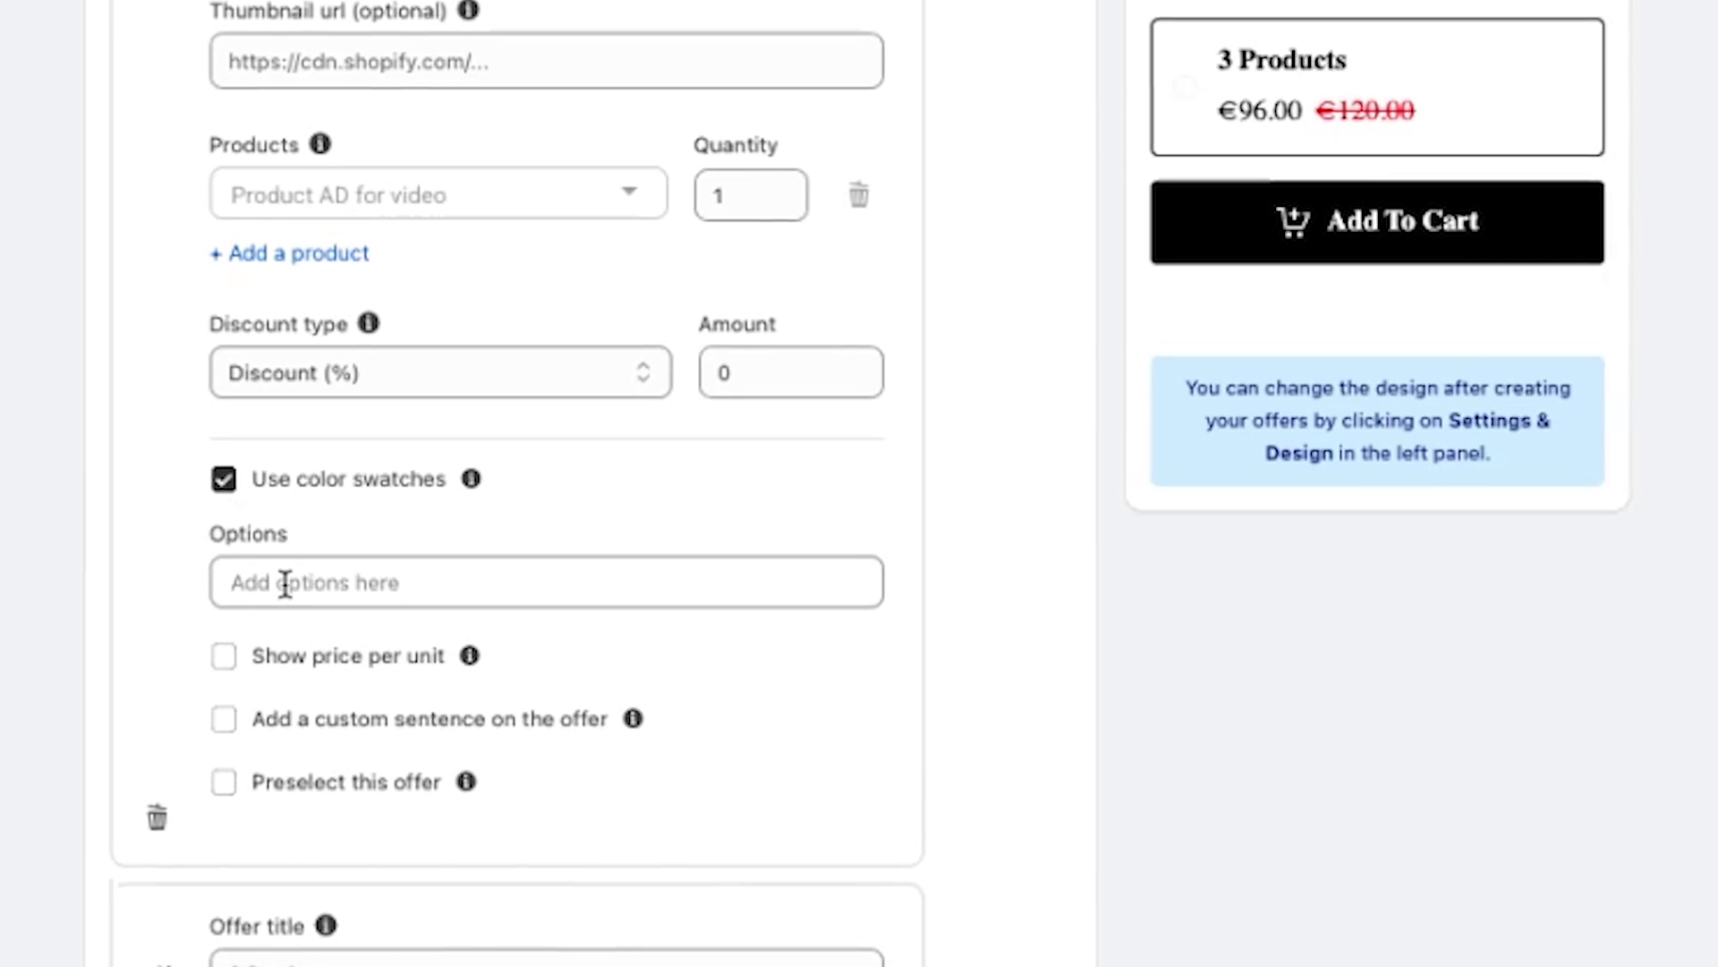
pyautogui.click(281, 582)
pyautogui.click(276, 689)
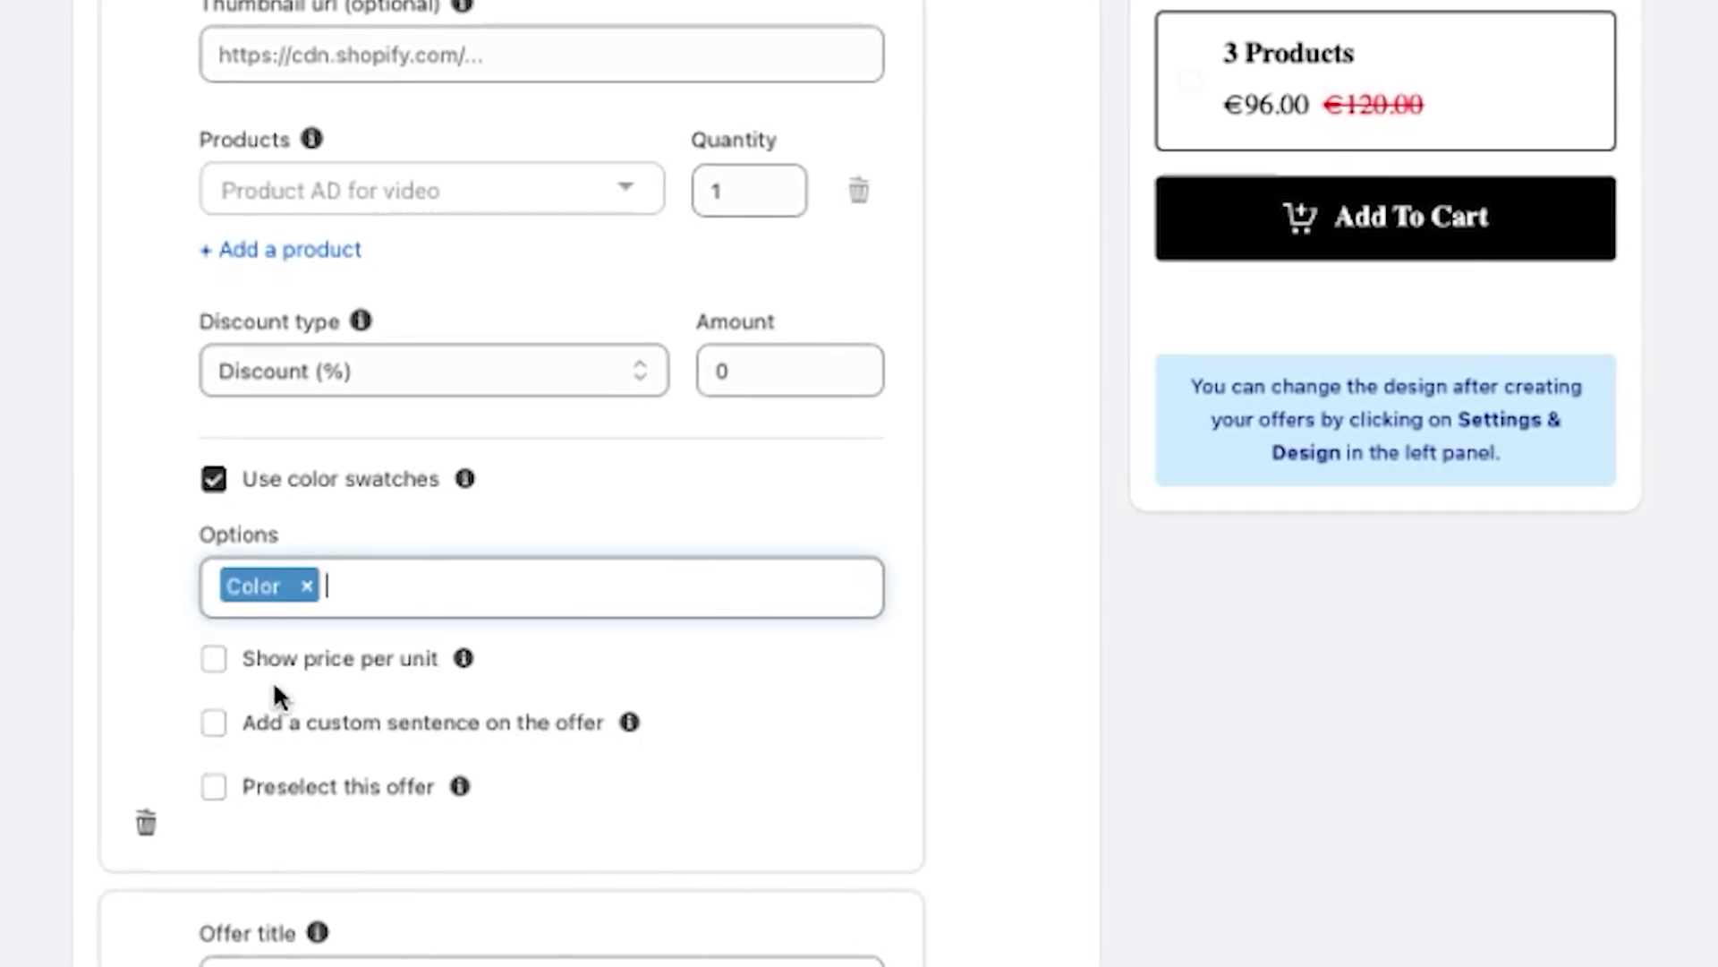
# - Show a price per unit of 40 on the PRODUCT AD offer with the text "/ unit"
pyautogui.click(216, 667)
pyautogui.click(306, 631)
pyautogui.write('40')
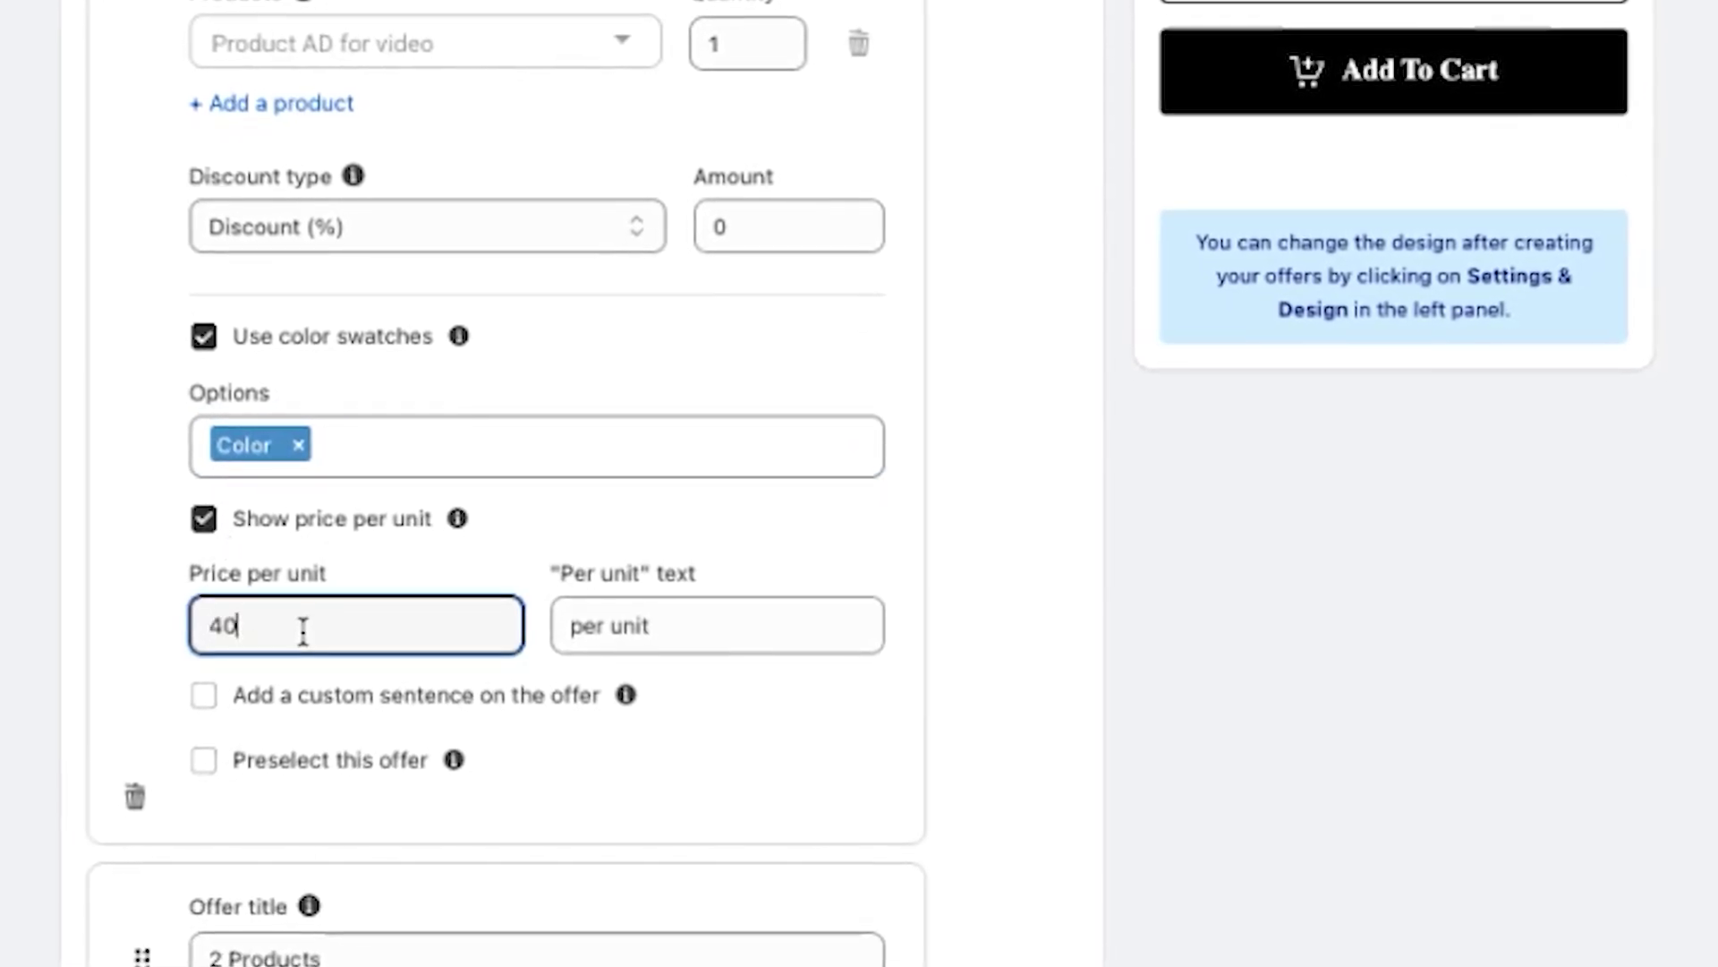
pyautogui.tripleClick(664, 617)
pyautogui.write('/ unit')
pyautogui.click(859, 575)
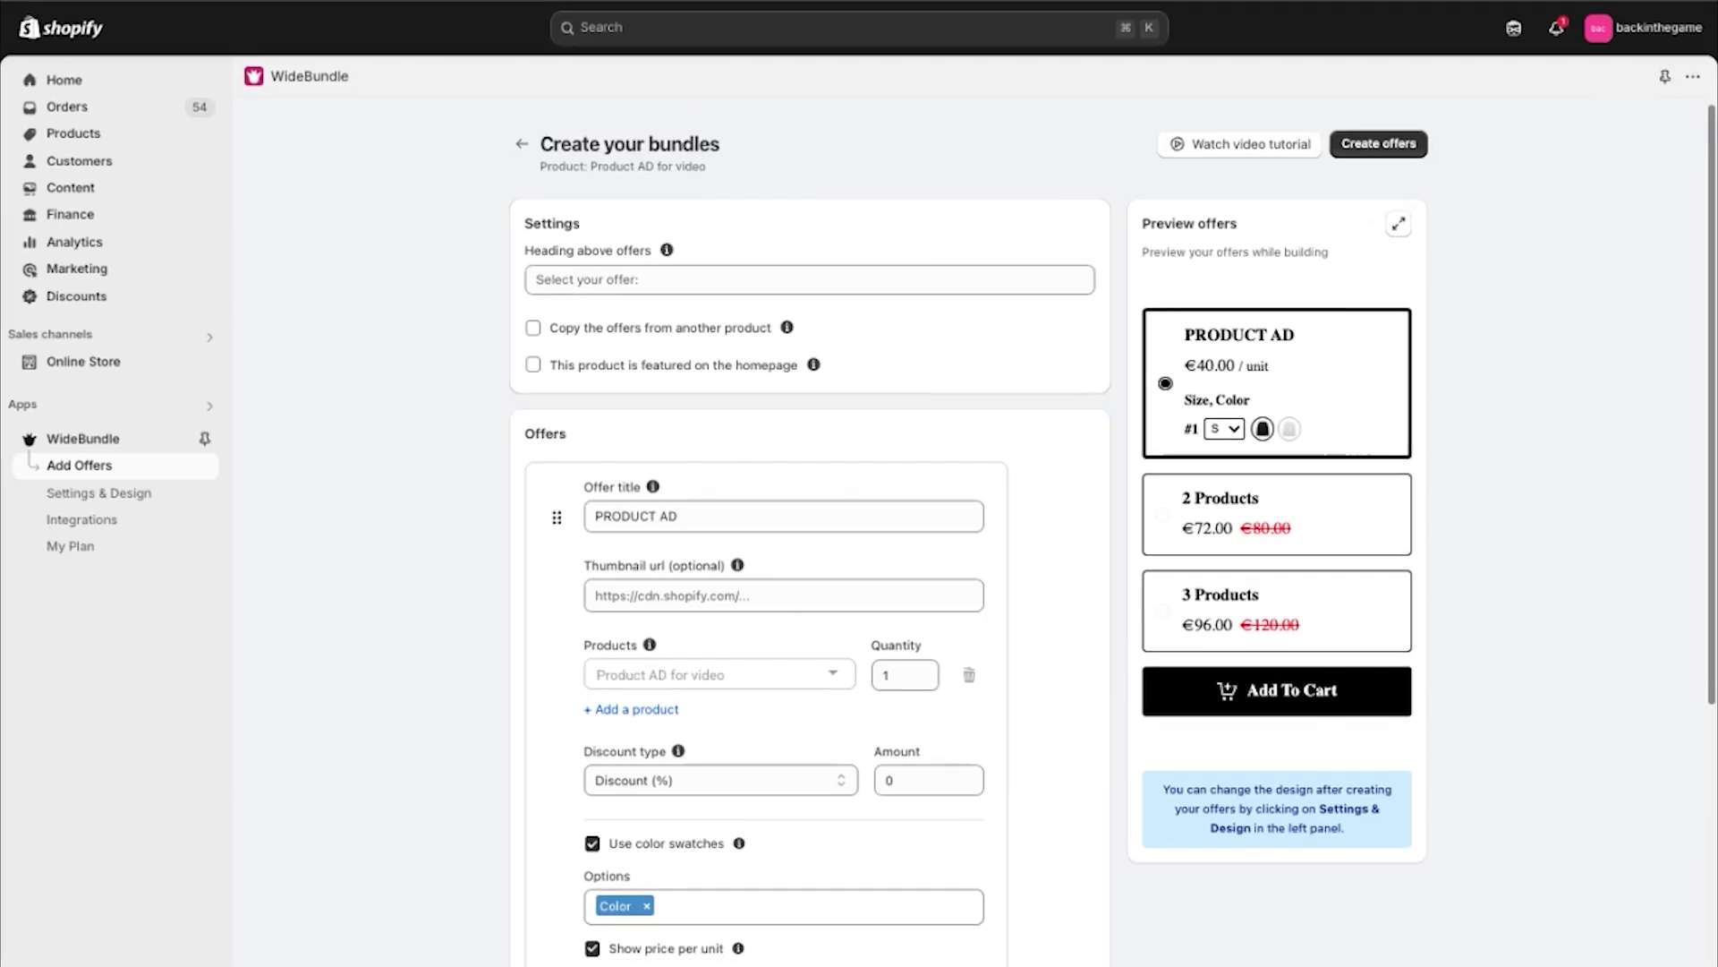
# - Title the second offer "SPECIAL BUNDLE : Product AD + Product Z" and set its Product AD for video quantity to 1
pyautogui.scroll(-8, 704, 942)
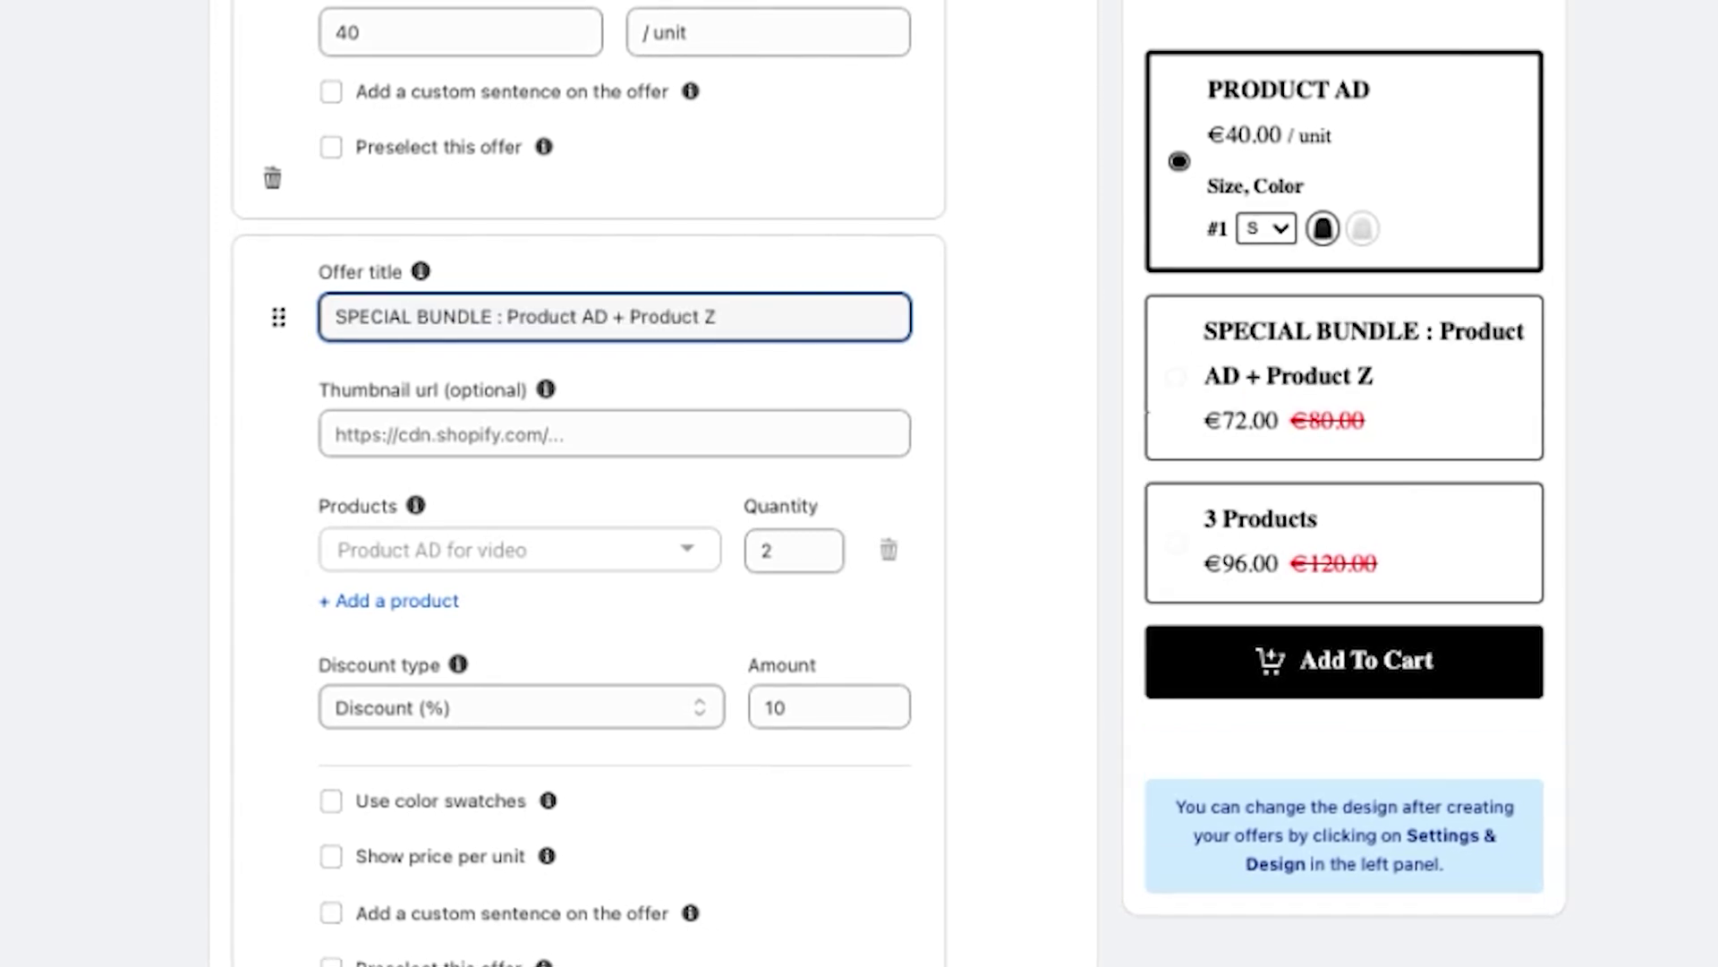
pyautogui.click(823, 562)
pyautogui.click(823, 563)
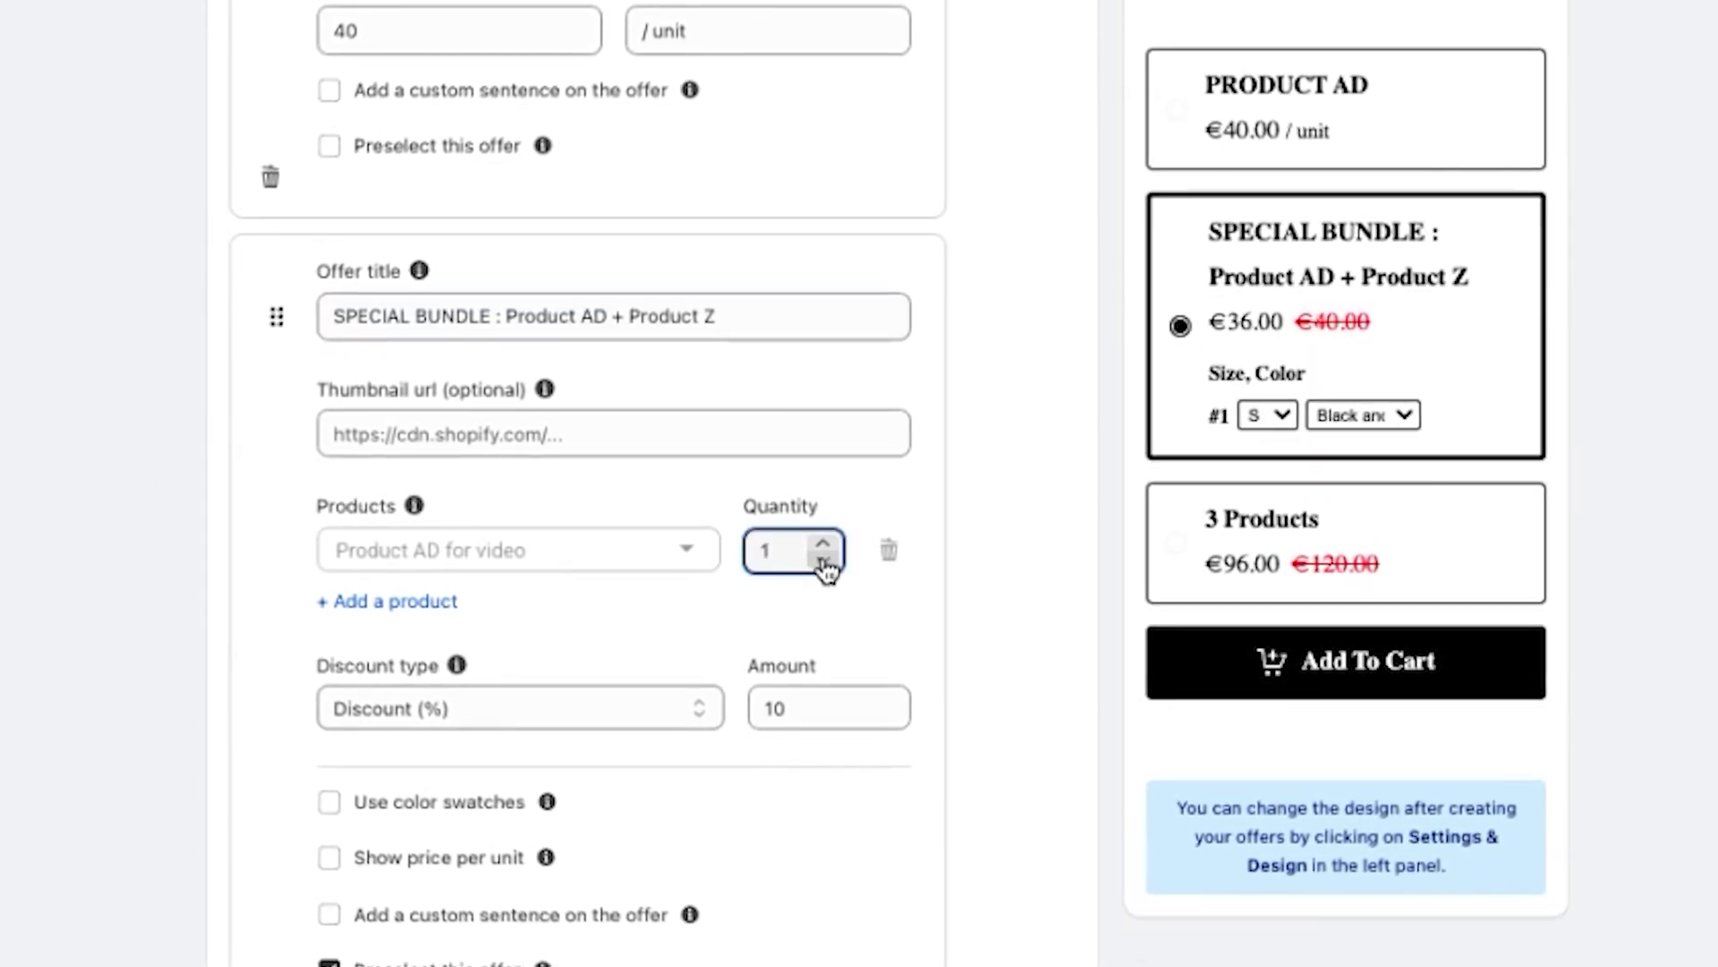
# - Search for "beani" and add WIDEBUNDLE RIBBED BEANIE as another product in the special bundle offer
pyautogui.click(436, 619)
pyautogui.click(443, 616)
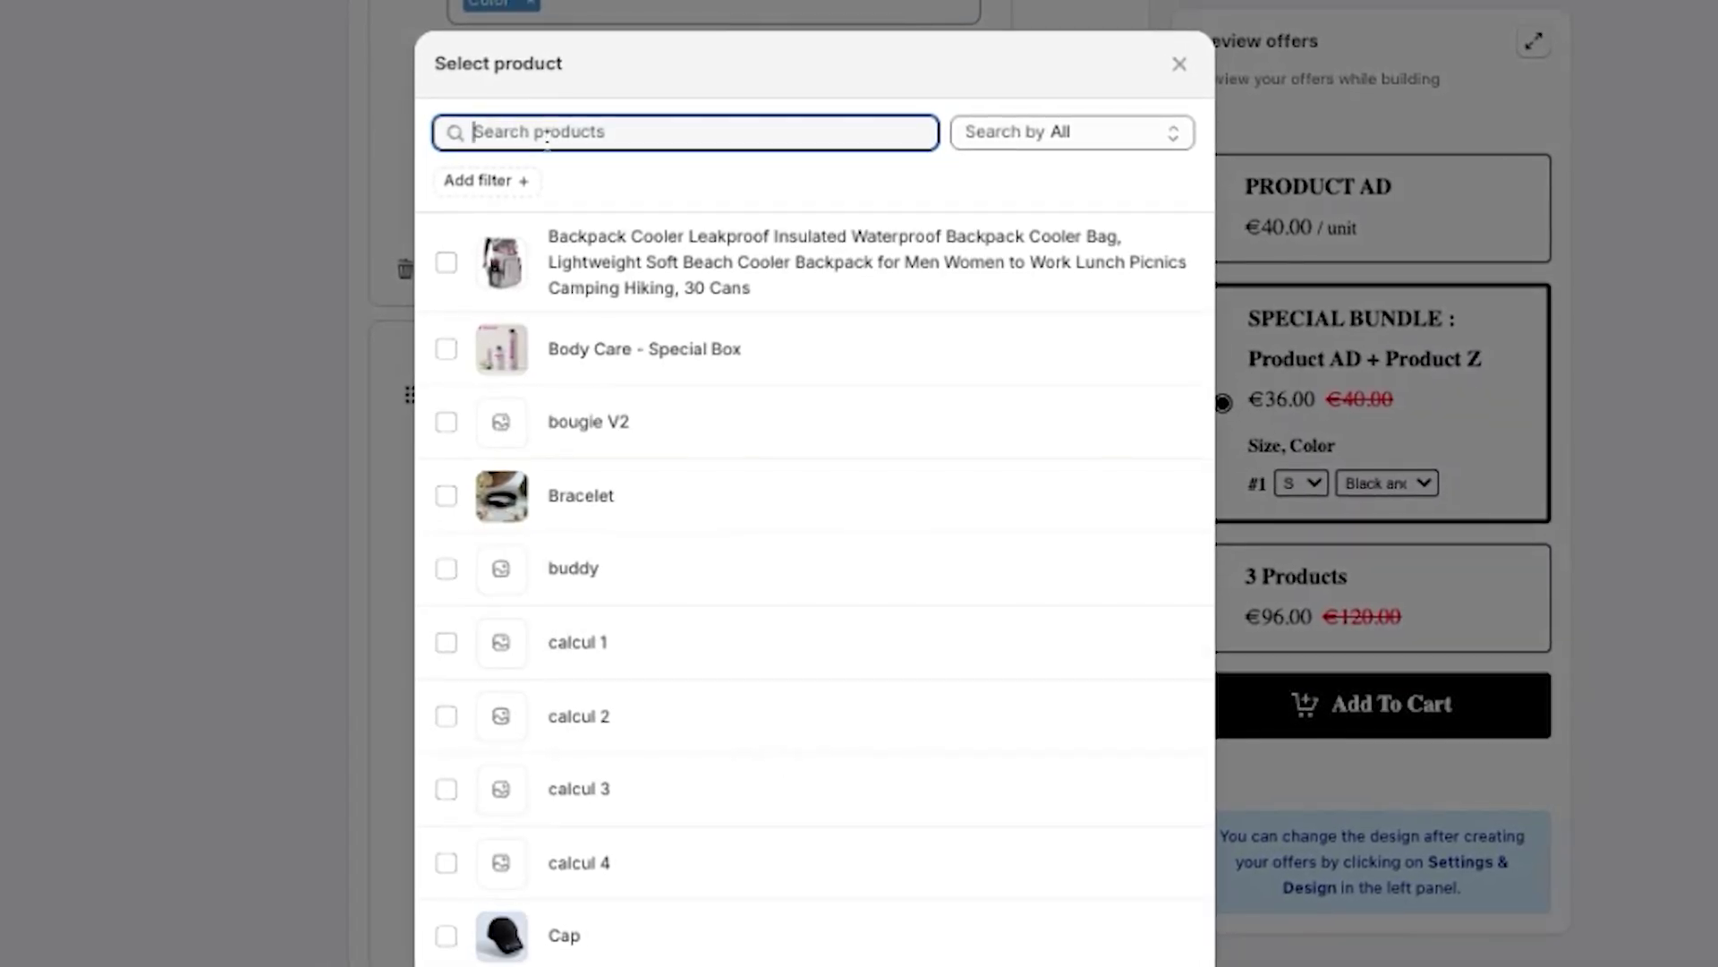
pyautogui.write('beani')
pyautogui.click(629, 217)
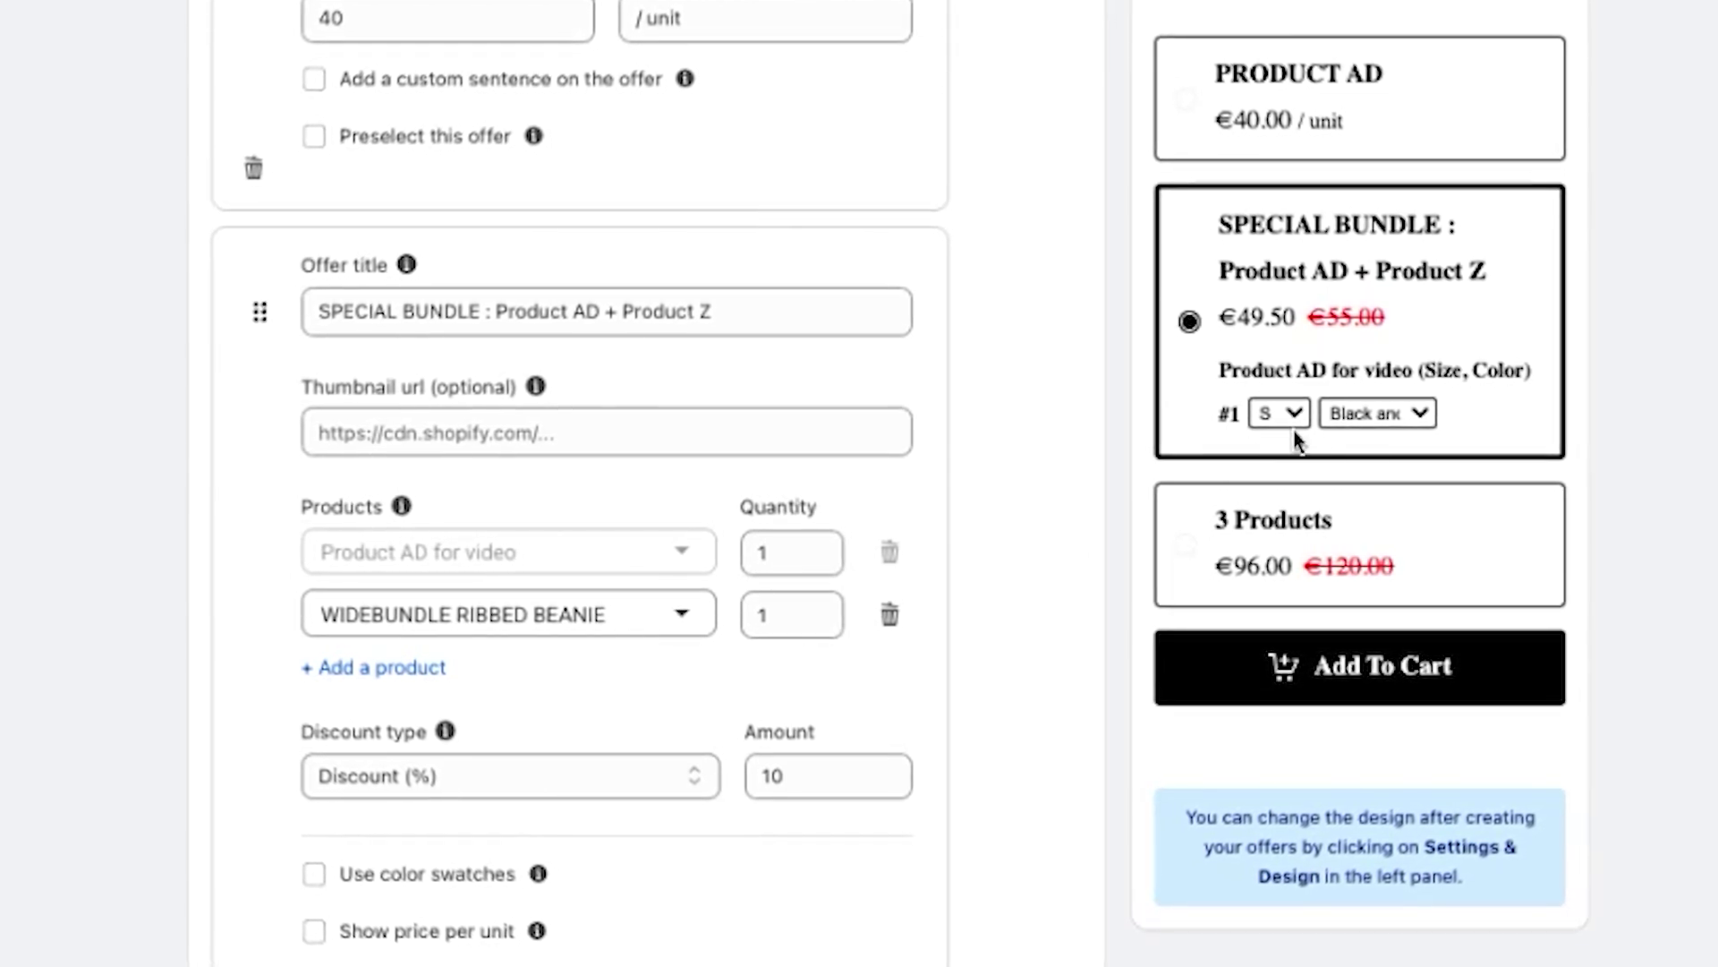
# - Try the fixed-amount and free-gift discount types on the special bundle, and settle on a percentage discount of 20
pyautogui.click(551, 615)
pyautogui.click(297, 934)
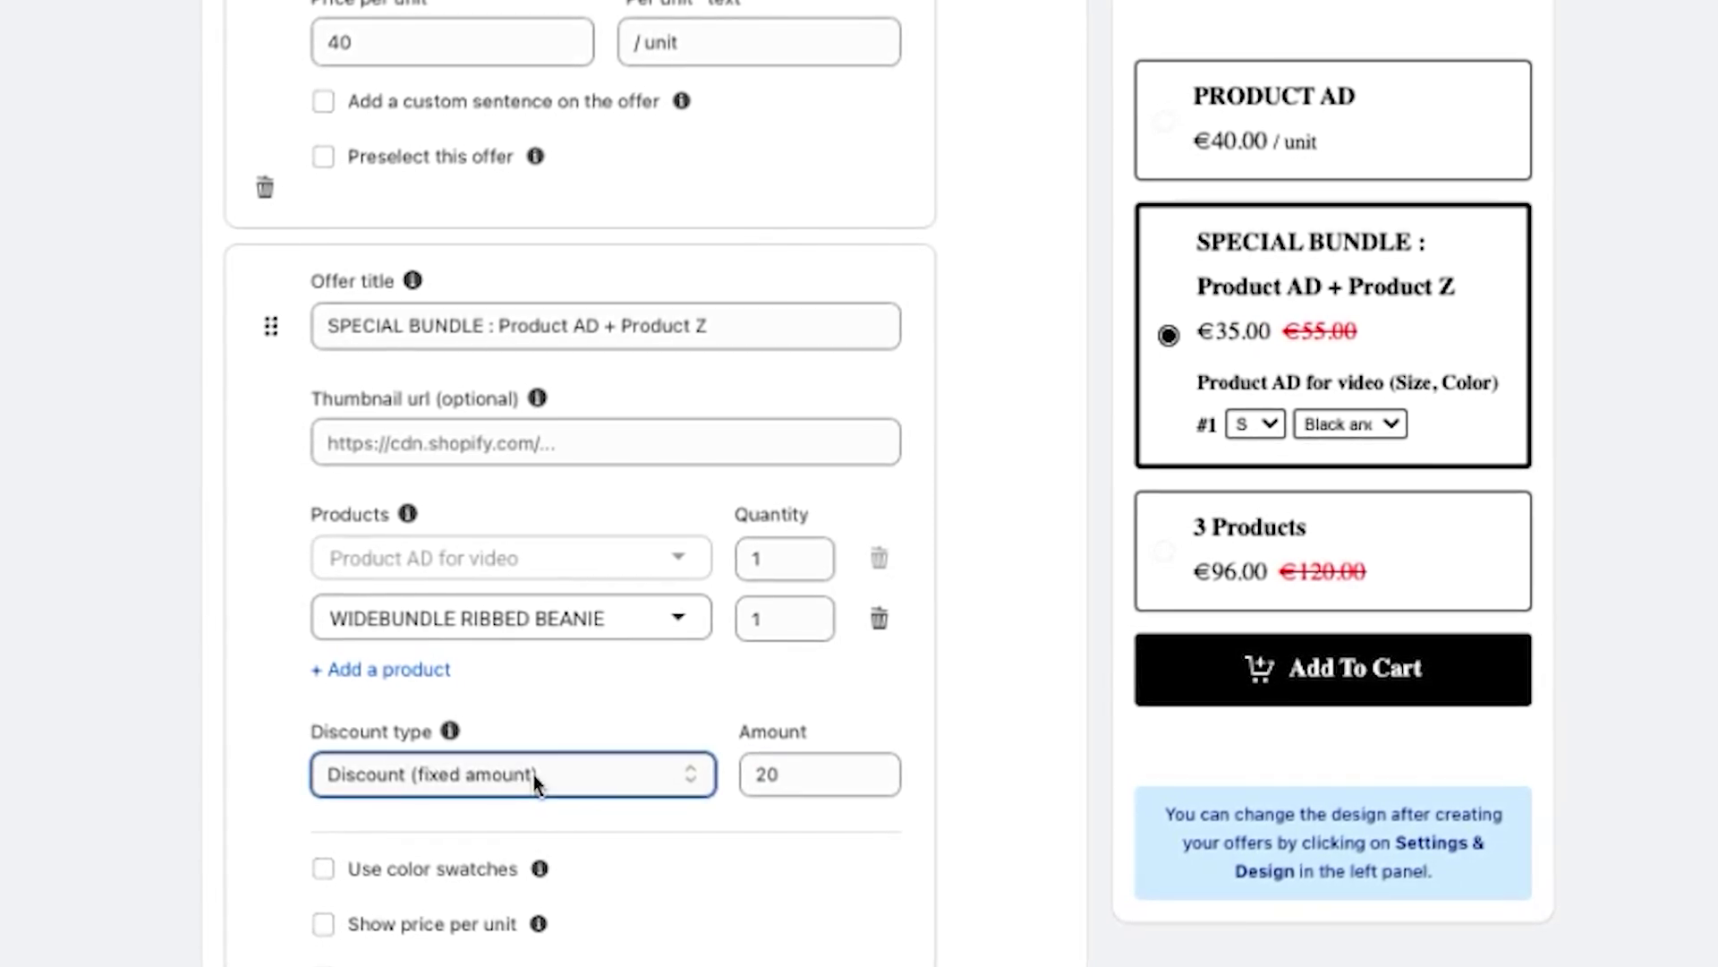
pyautogui.click(457, 828)
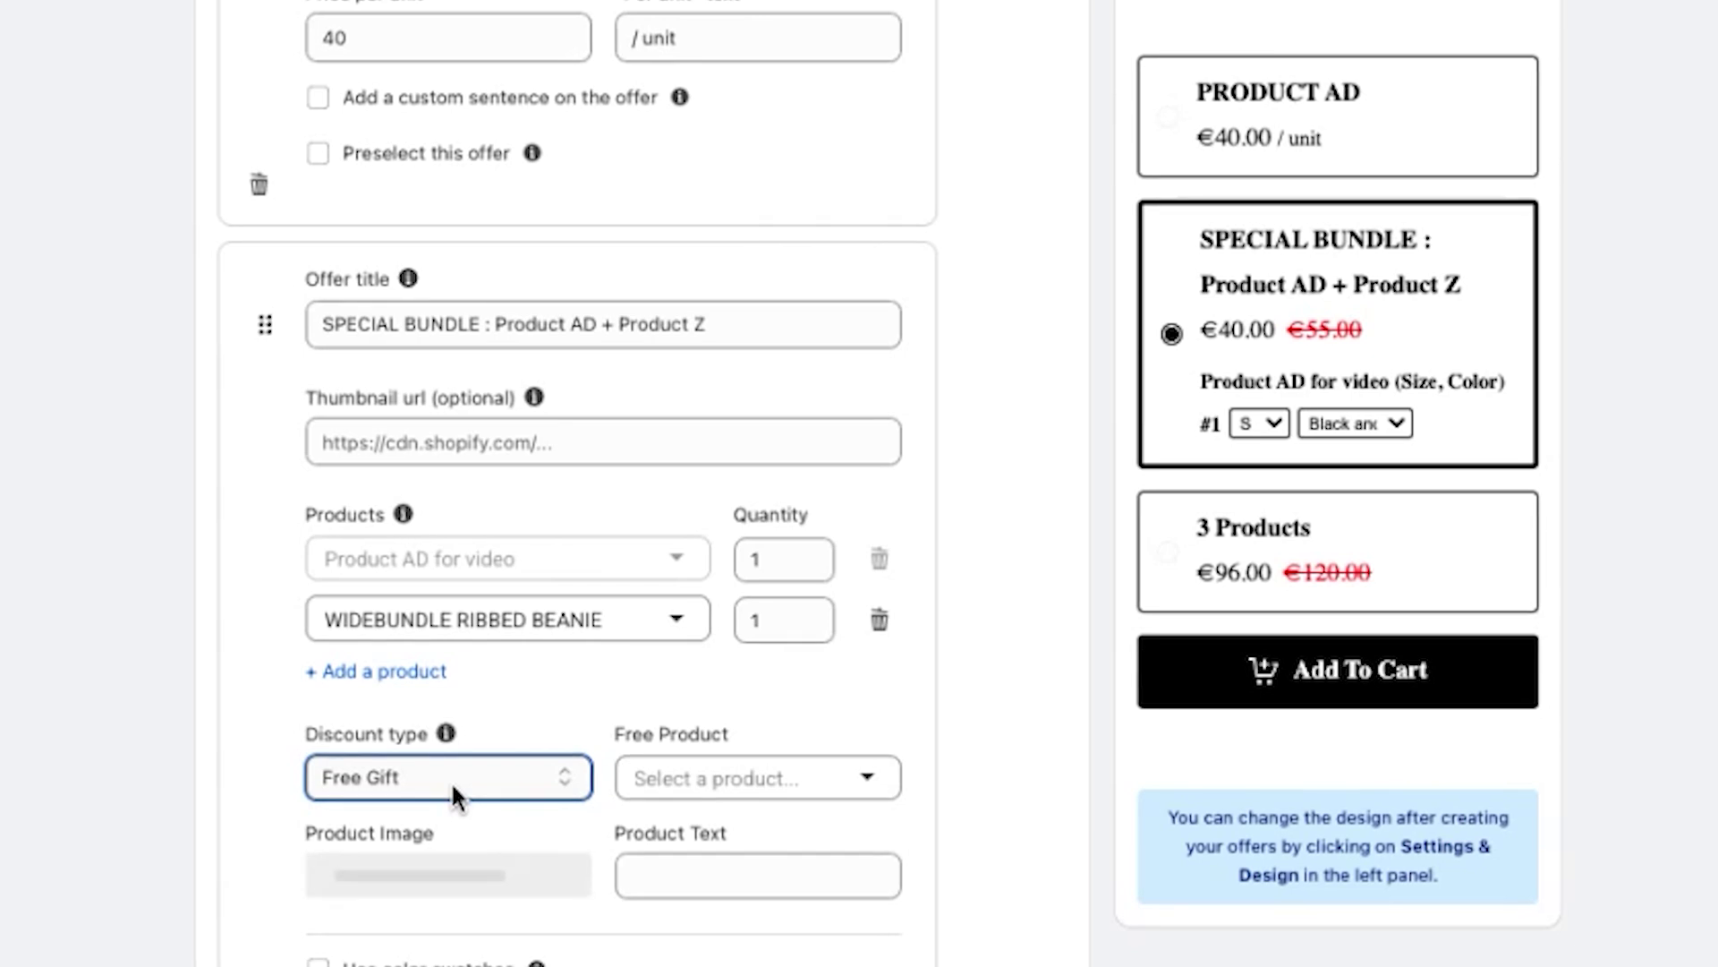
pyautogui.click(452, 795)
pyautogui.scroll(-1, 452, 794)
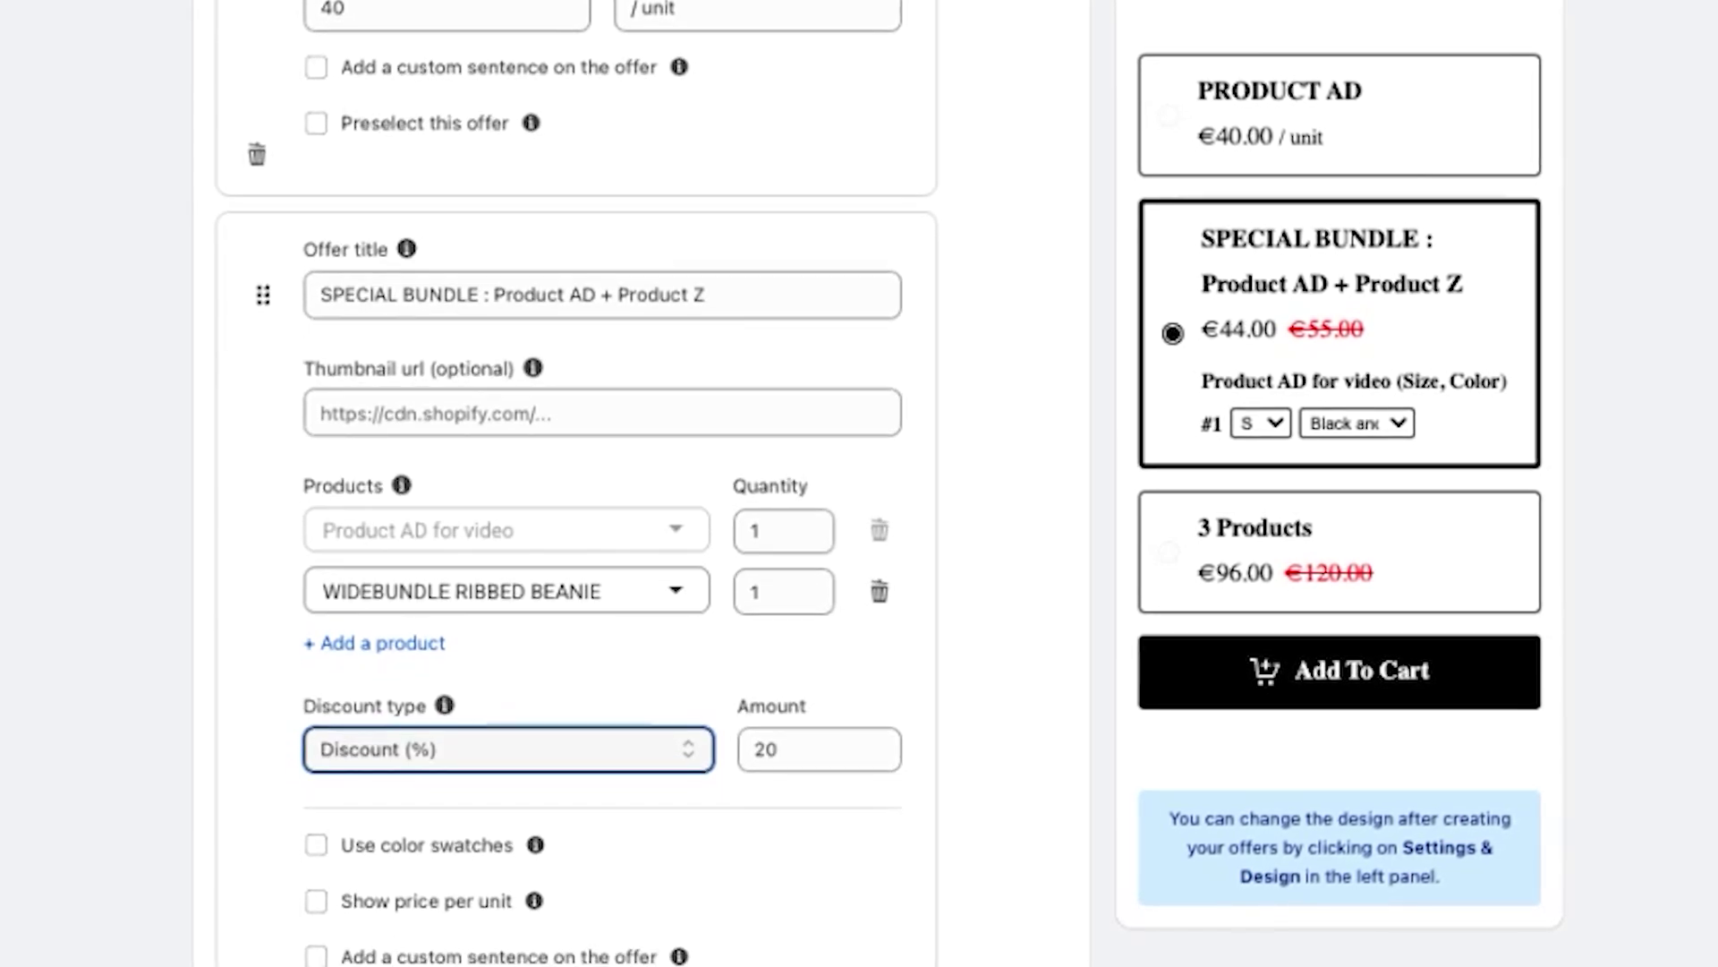
# - Delete the 3 Products offer and create the remaining offers
pyautogui.scroll(-8, 601, 483)
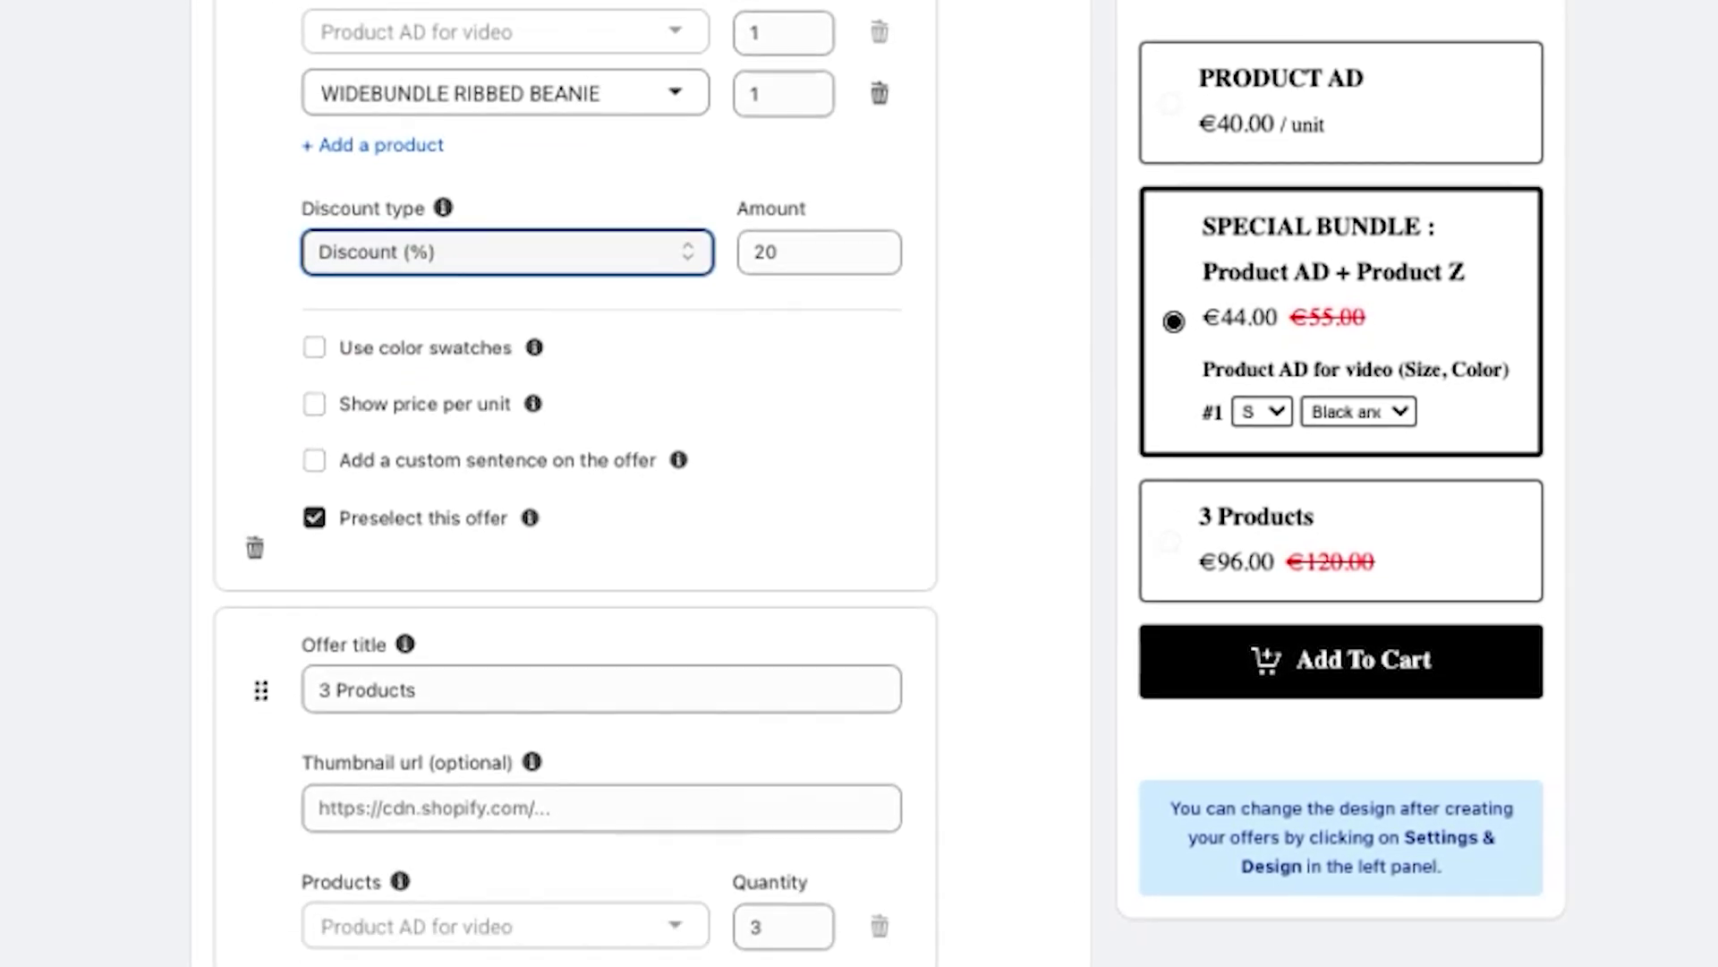
pyautogui.scroll(-4, 250, 775)
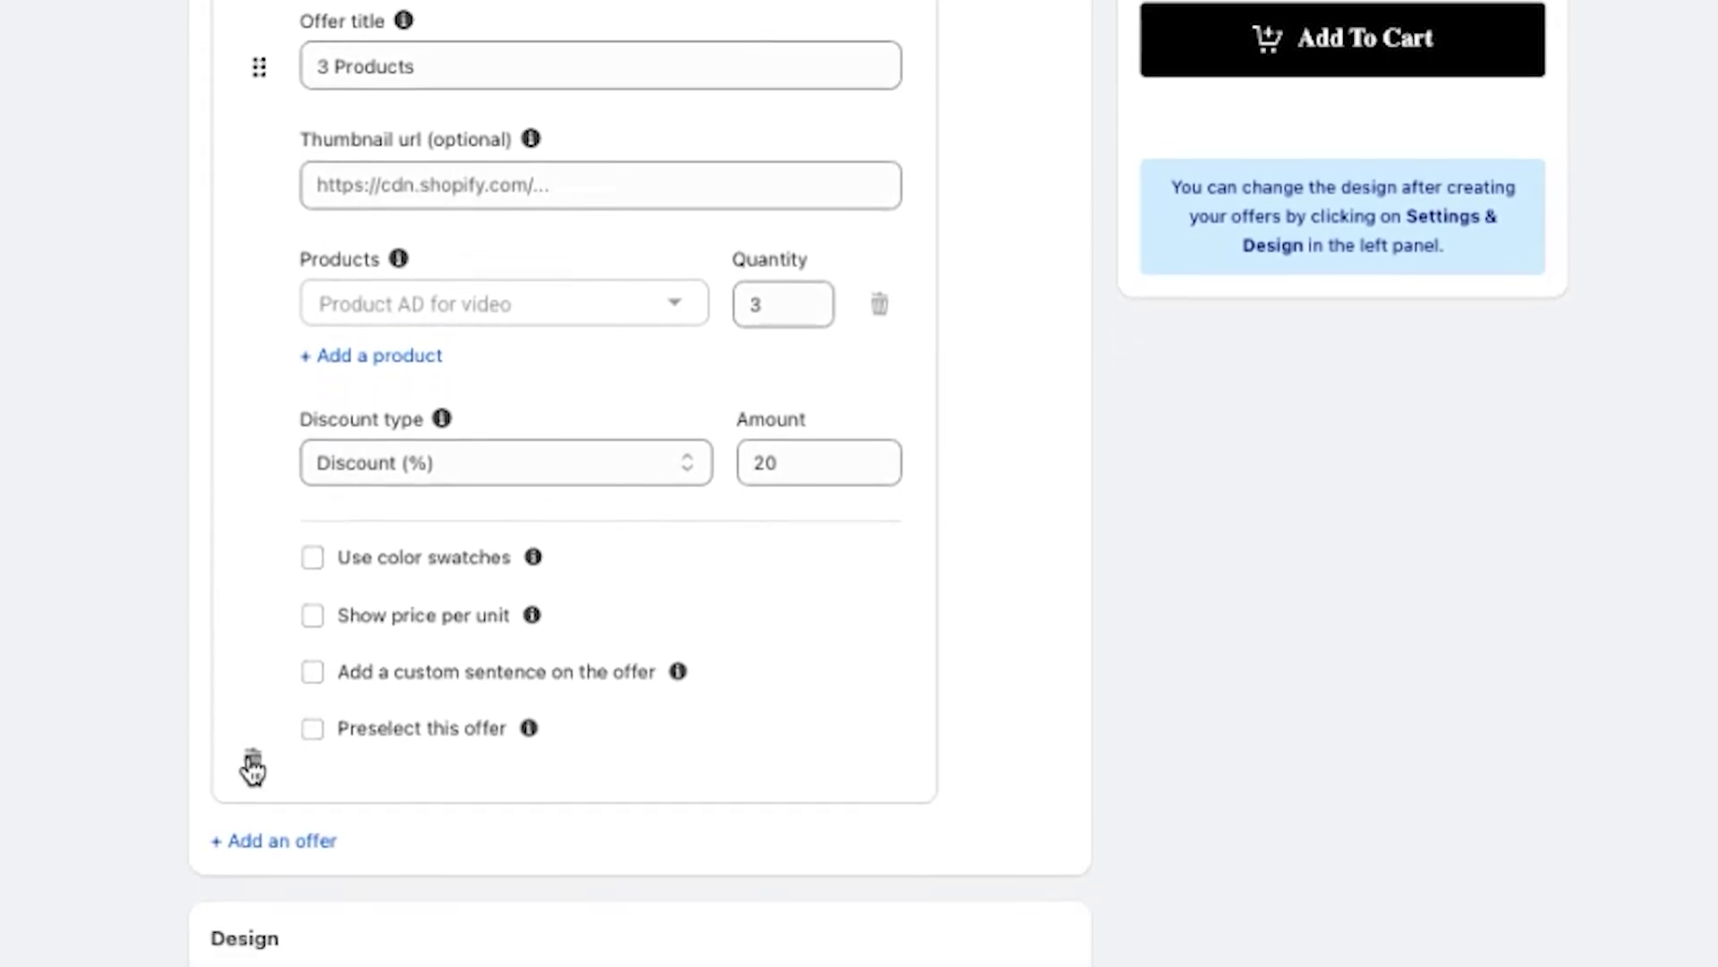
pyautogui.click(312, 685)
# - Open the Product AD for video store page and add the special bundle to the cart
pyautogui.scroll(-3, 257, 716)
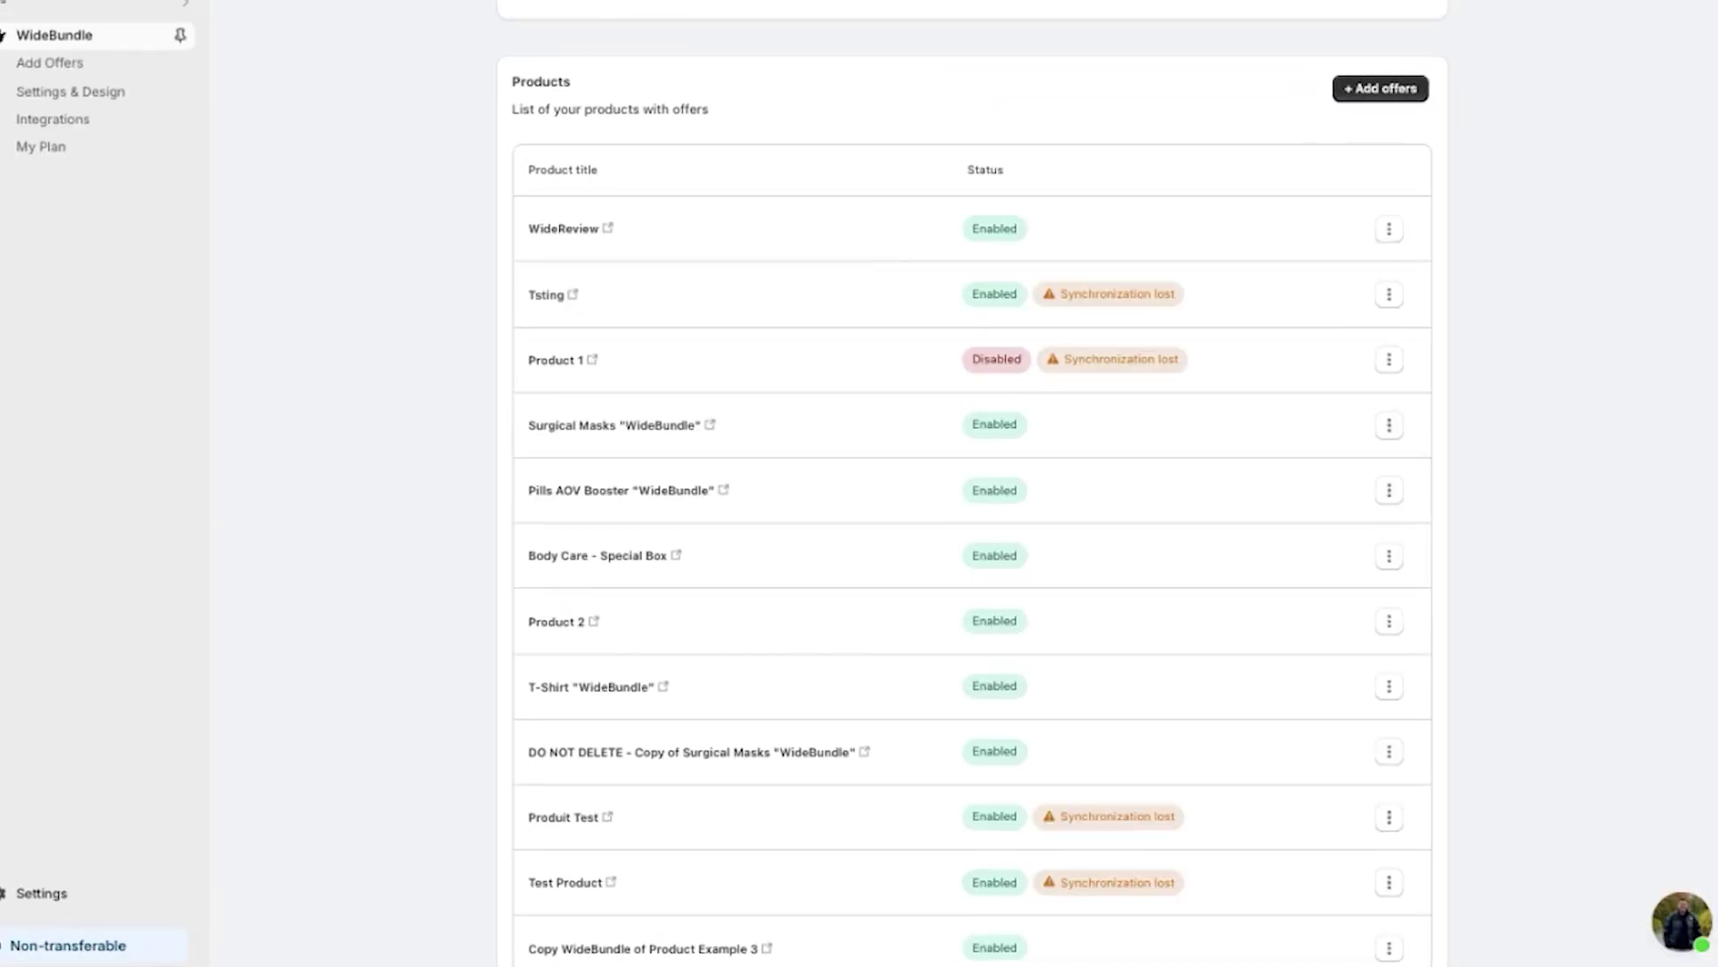
pyautogui.scroll(1, 972, 484)
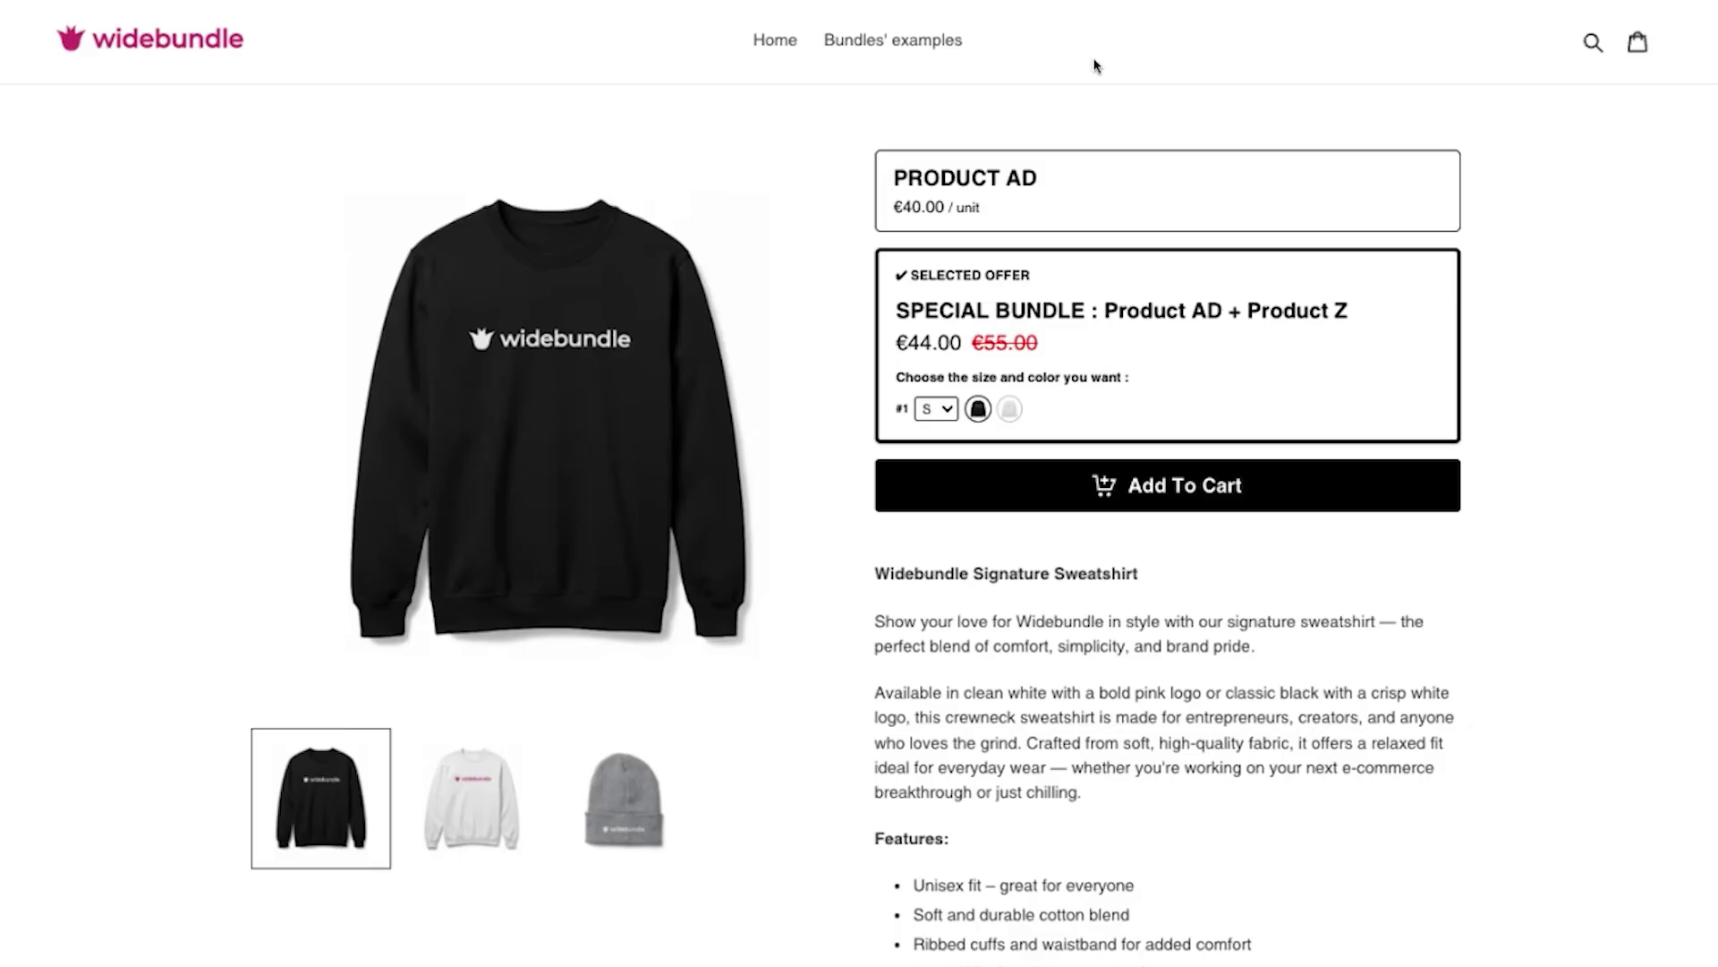
pyautogui.click(1120, 500)
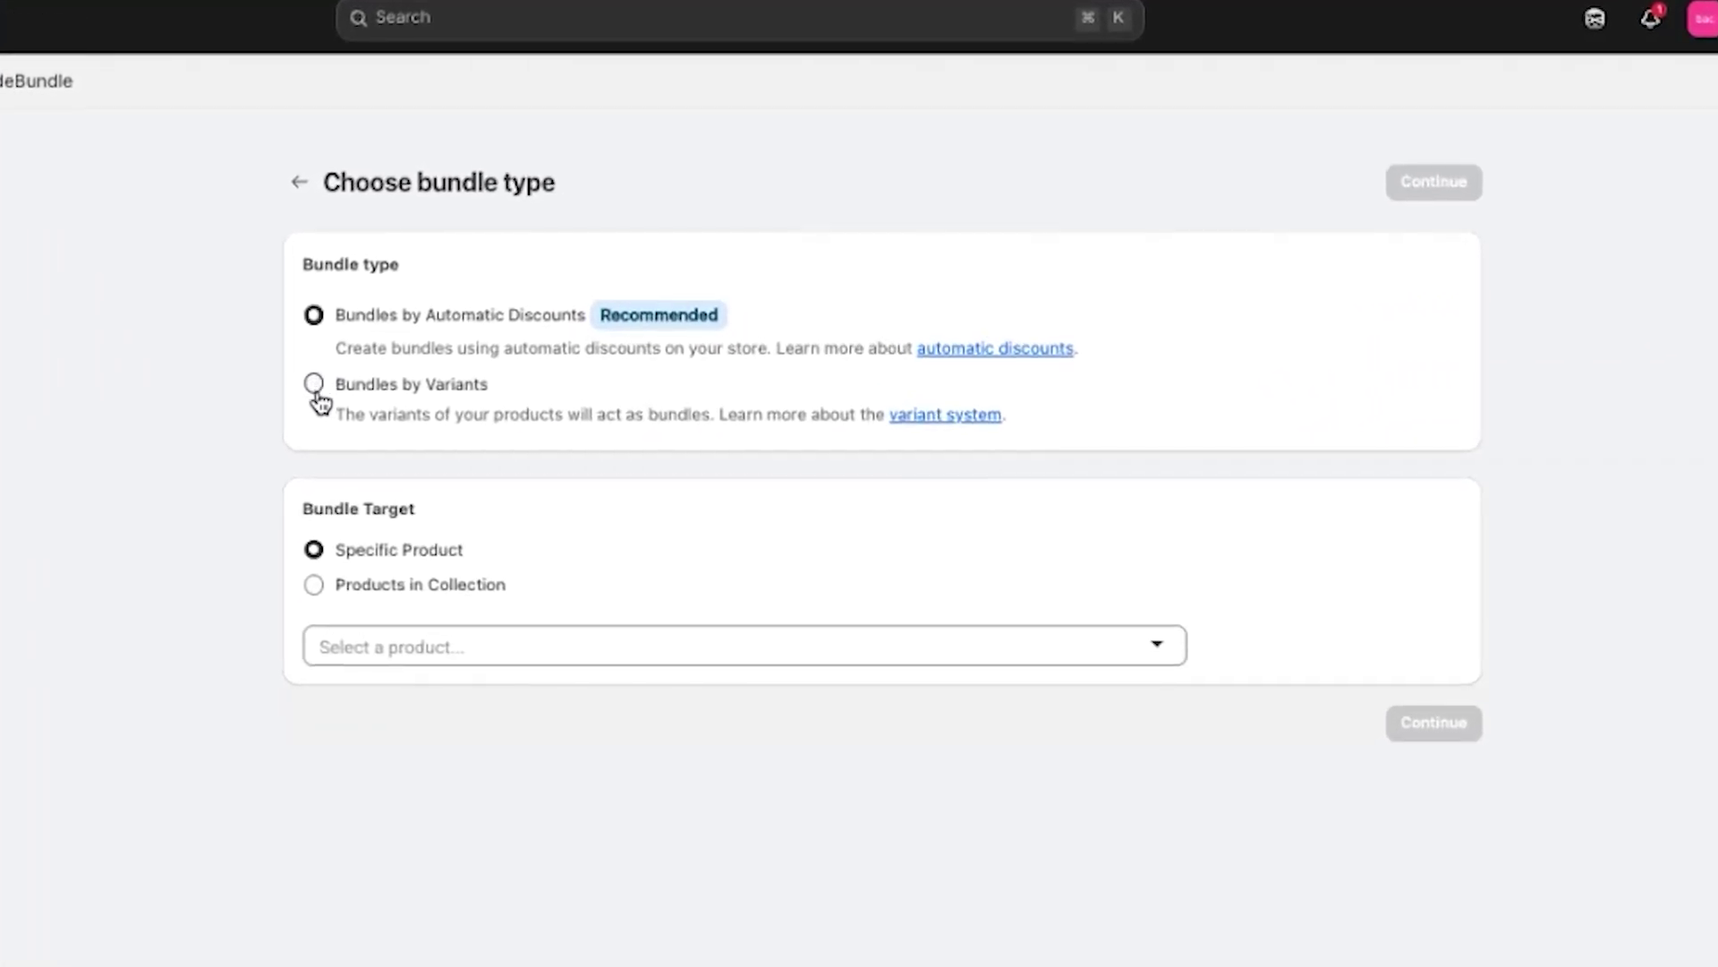
# - Start a new bundle by variants for Product V for video using the offers creator
pyautogui.click(314, 385)
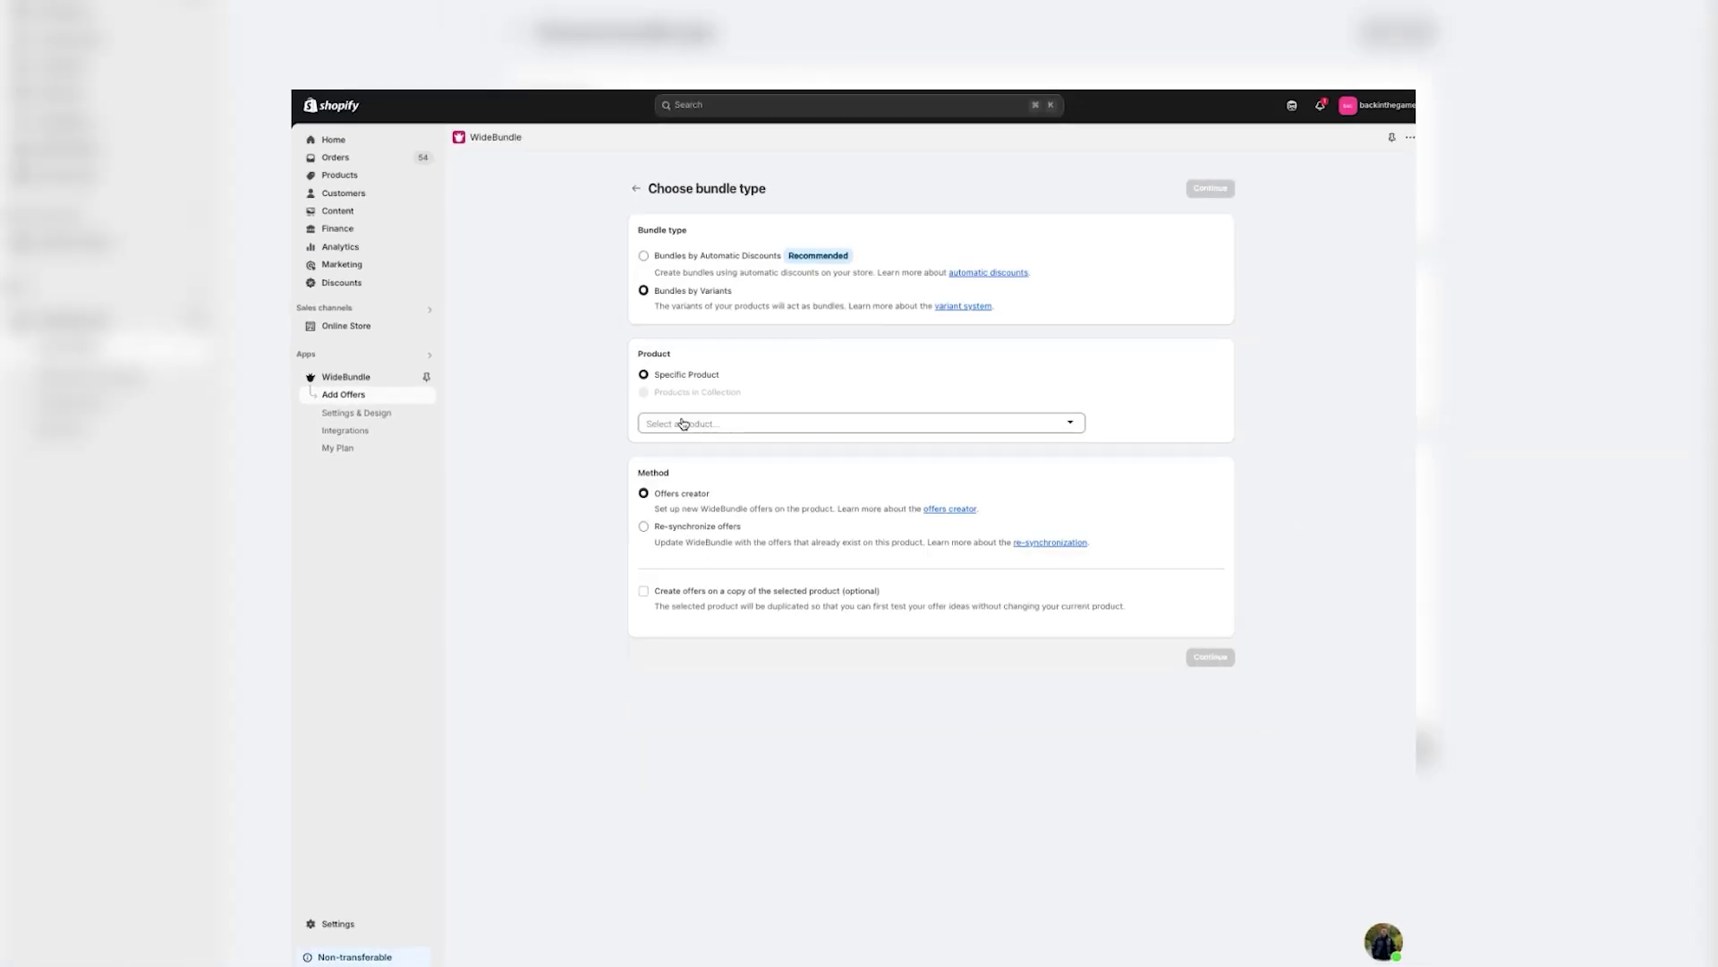
pyautogui.click(394, 646)
pyautogui.click(742, 541)
pyautogui.click(1028, 866)
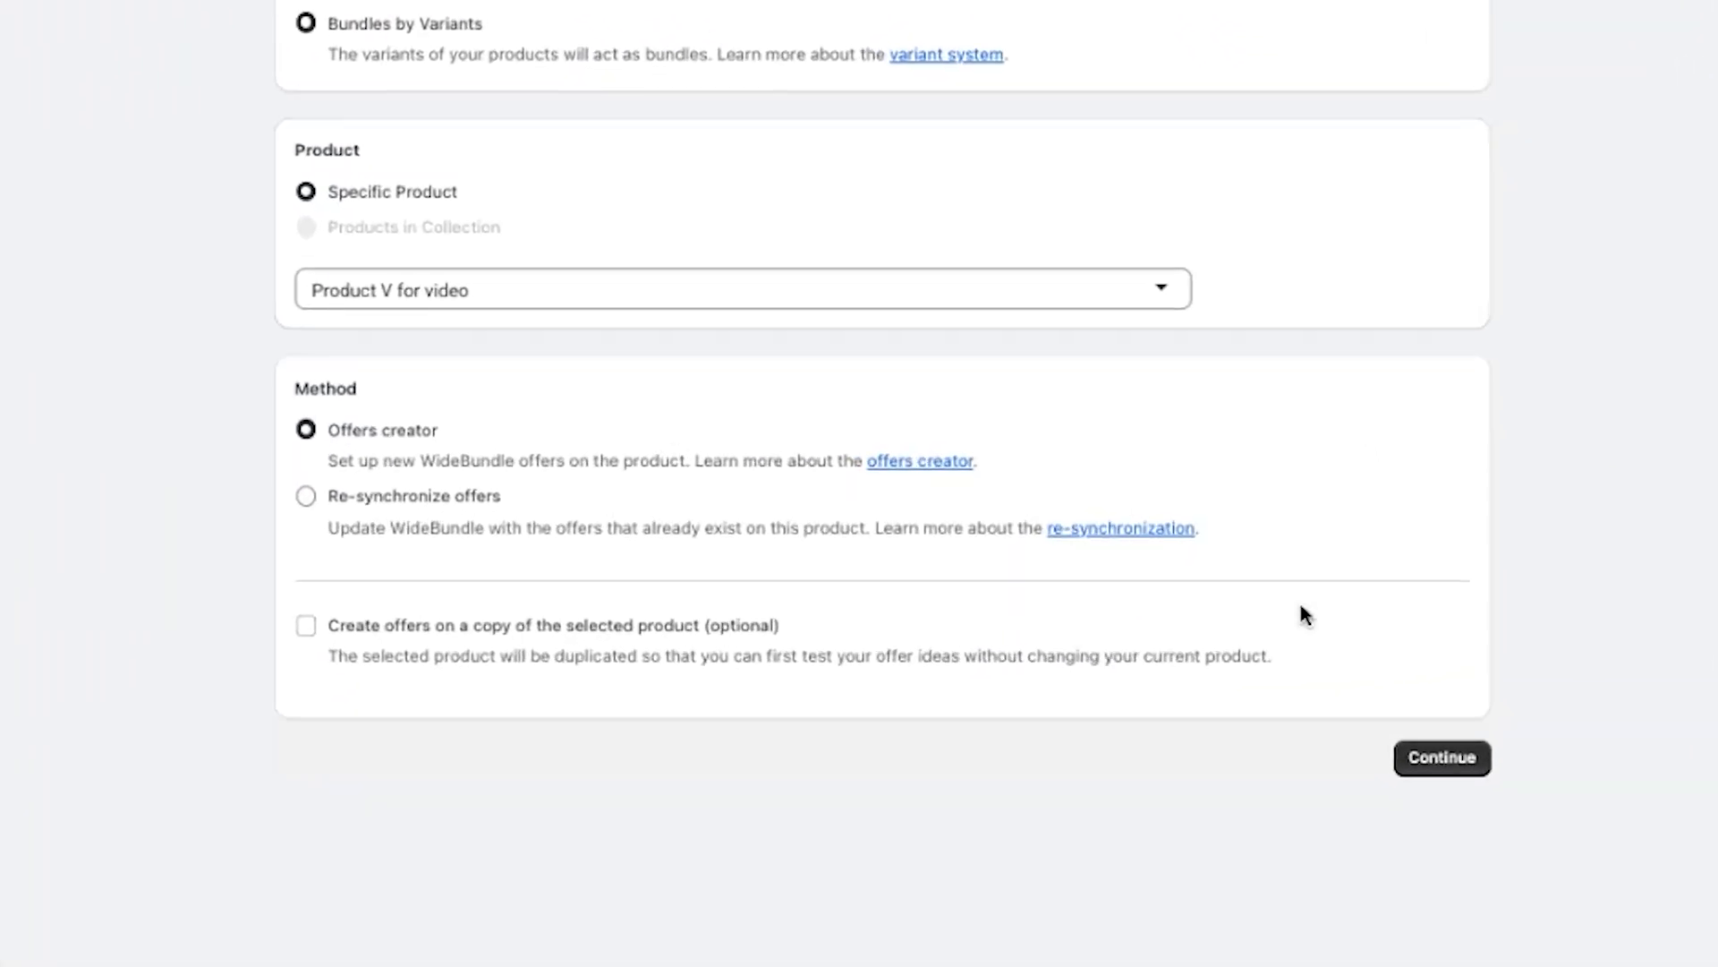
pyautogui.click(1443, 759)
# - Title the offer PRODUCT V and show a price per unit of 40 with the text "/ unit"
pyautogui.write('PRODUCT V')
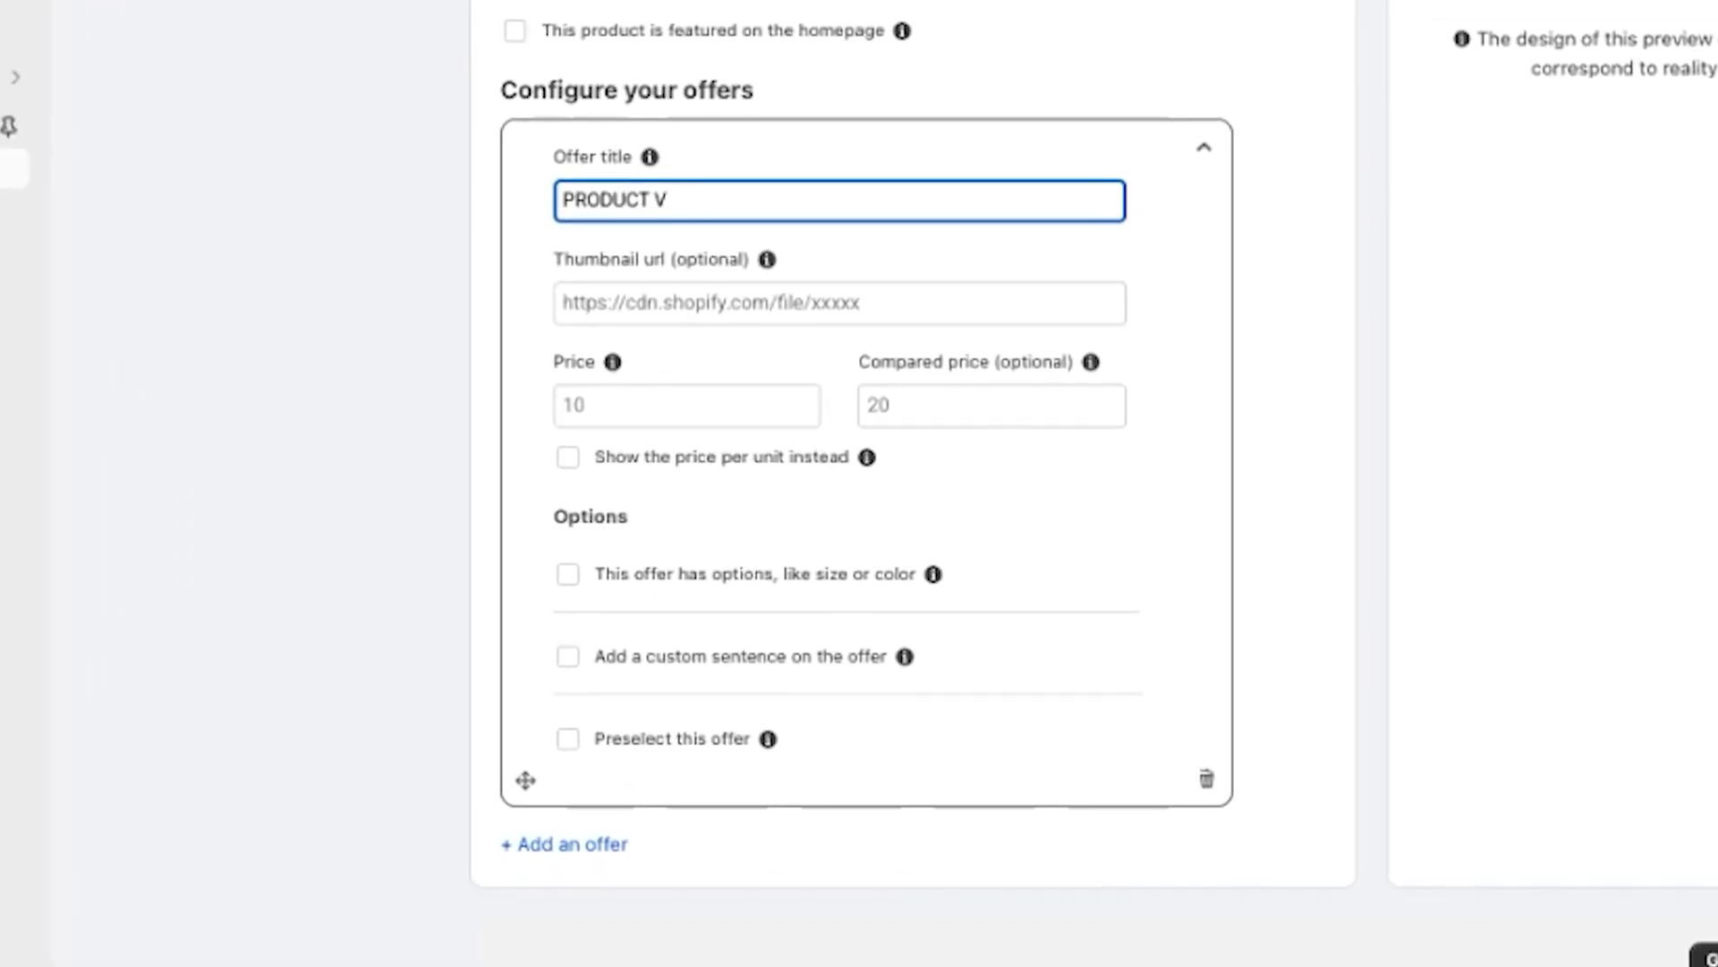
pyautogui.click(567, 458)
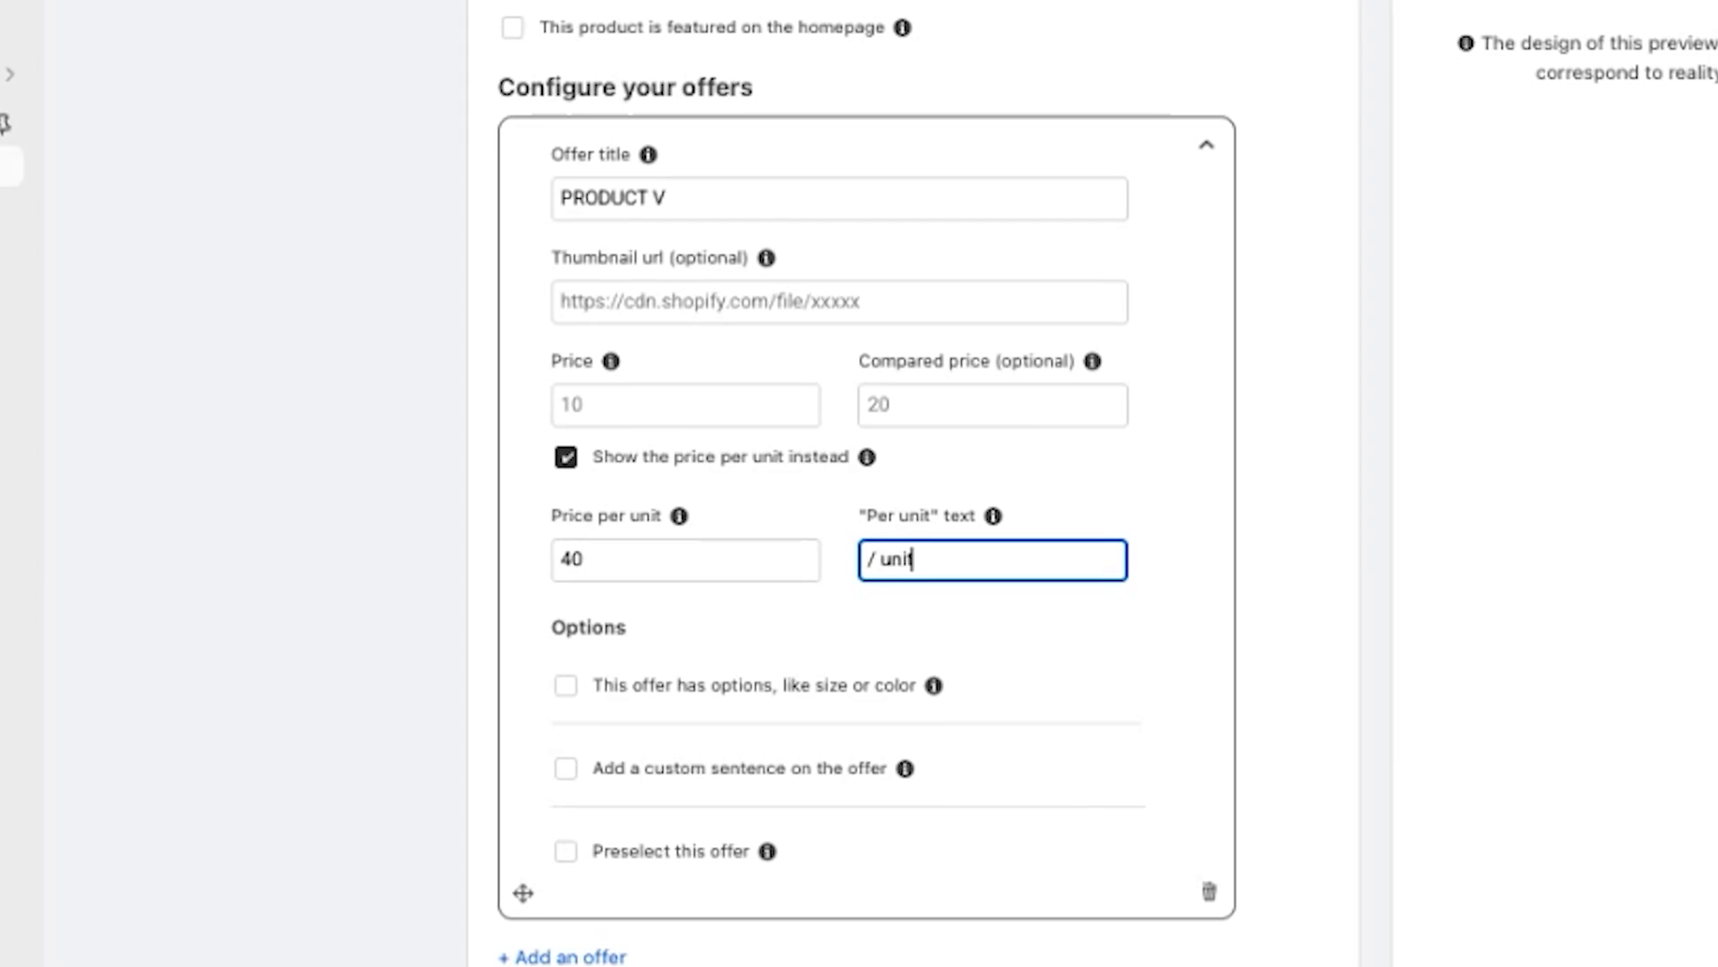
pyautogui.click(617, 477)
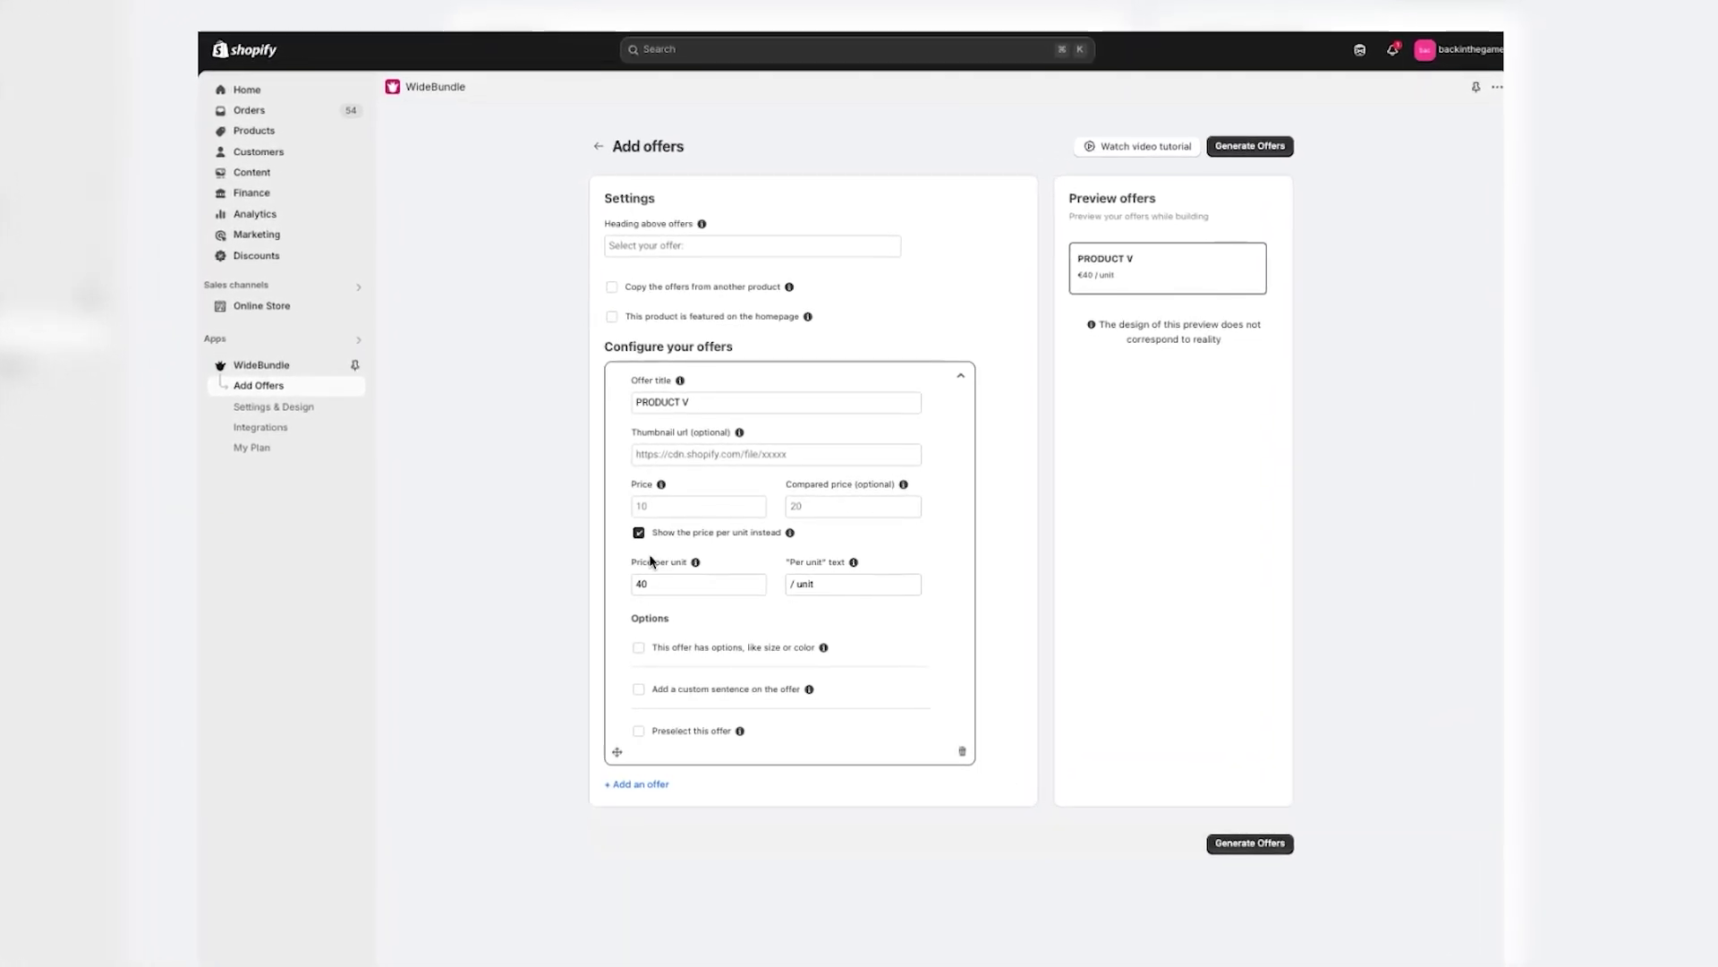
# - Enable options on the PRODUCT V offer and define option 1 as Size with values S, M and L
pyautogui.click(639, 648)
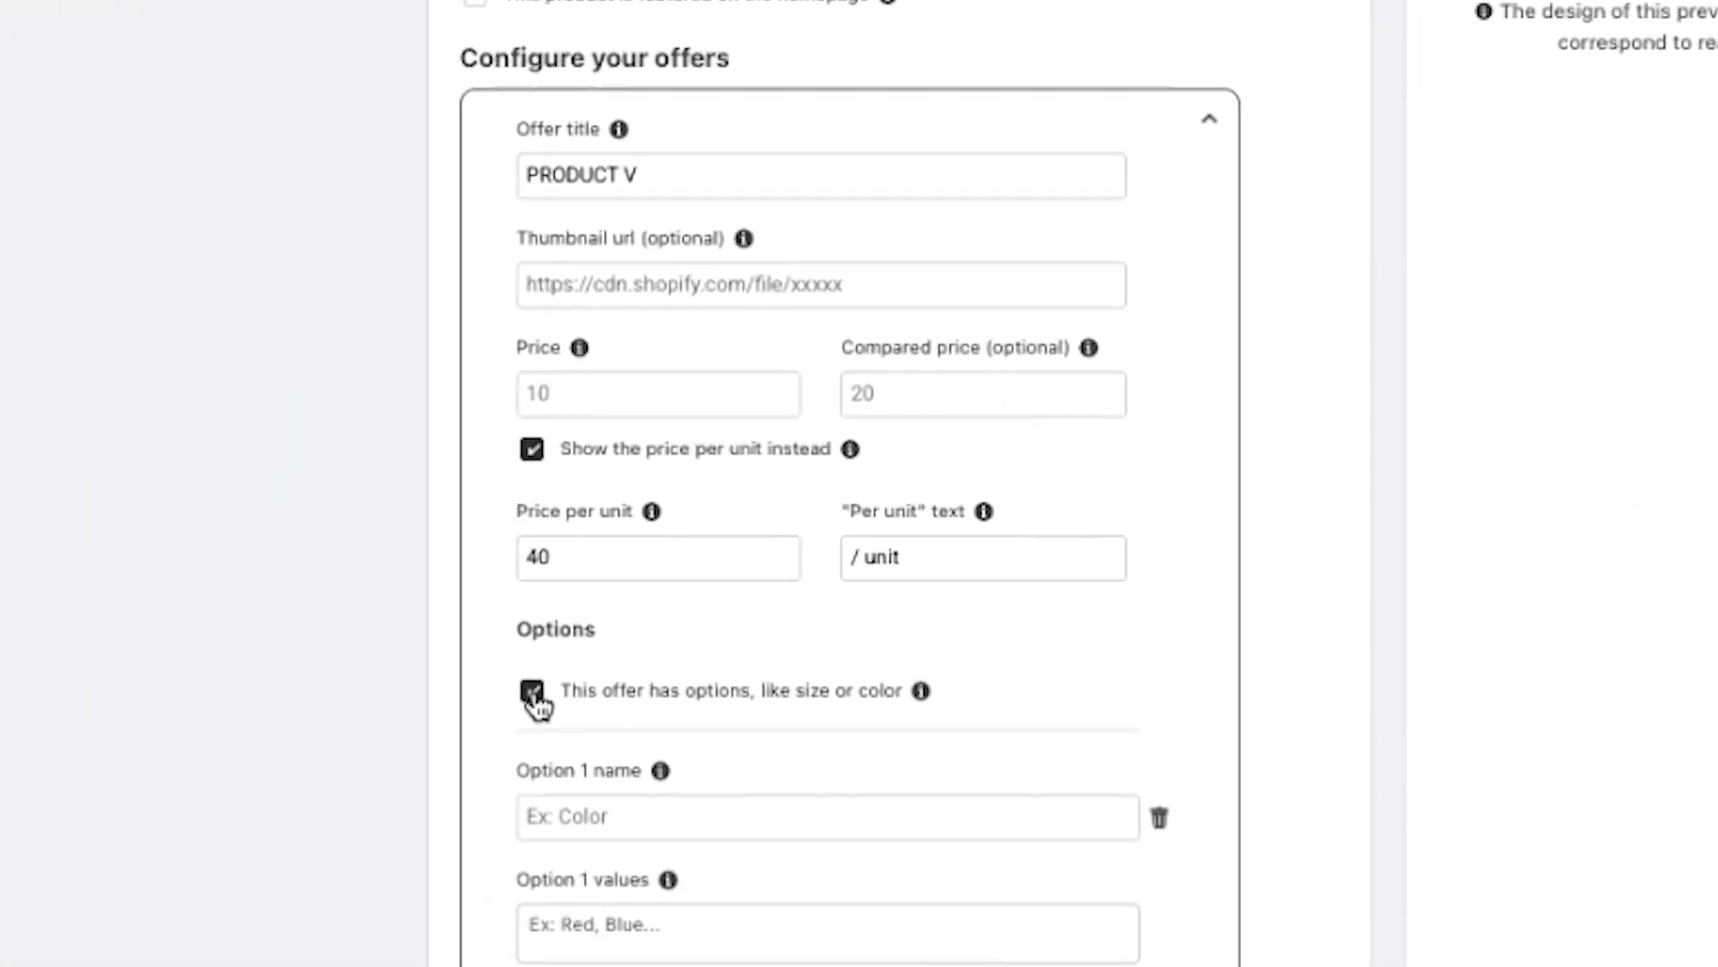
pyautogui.click(579, 817)
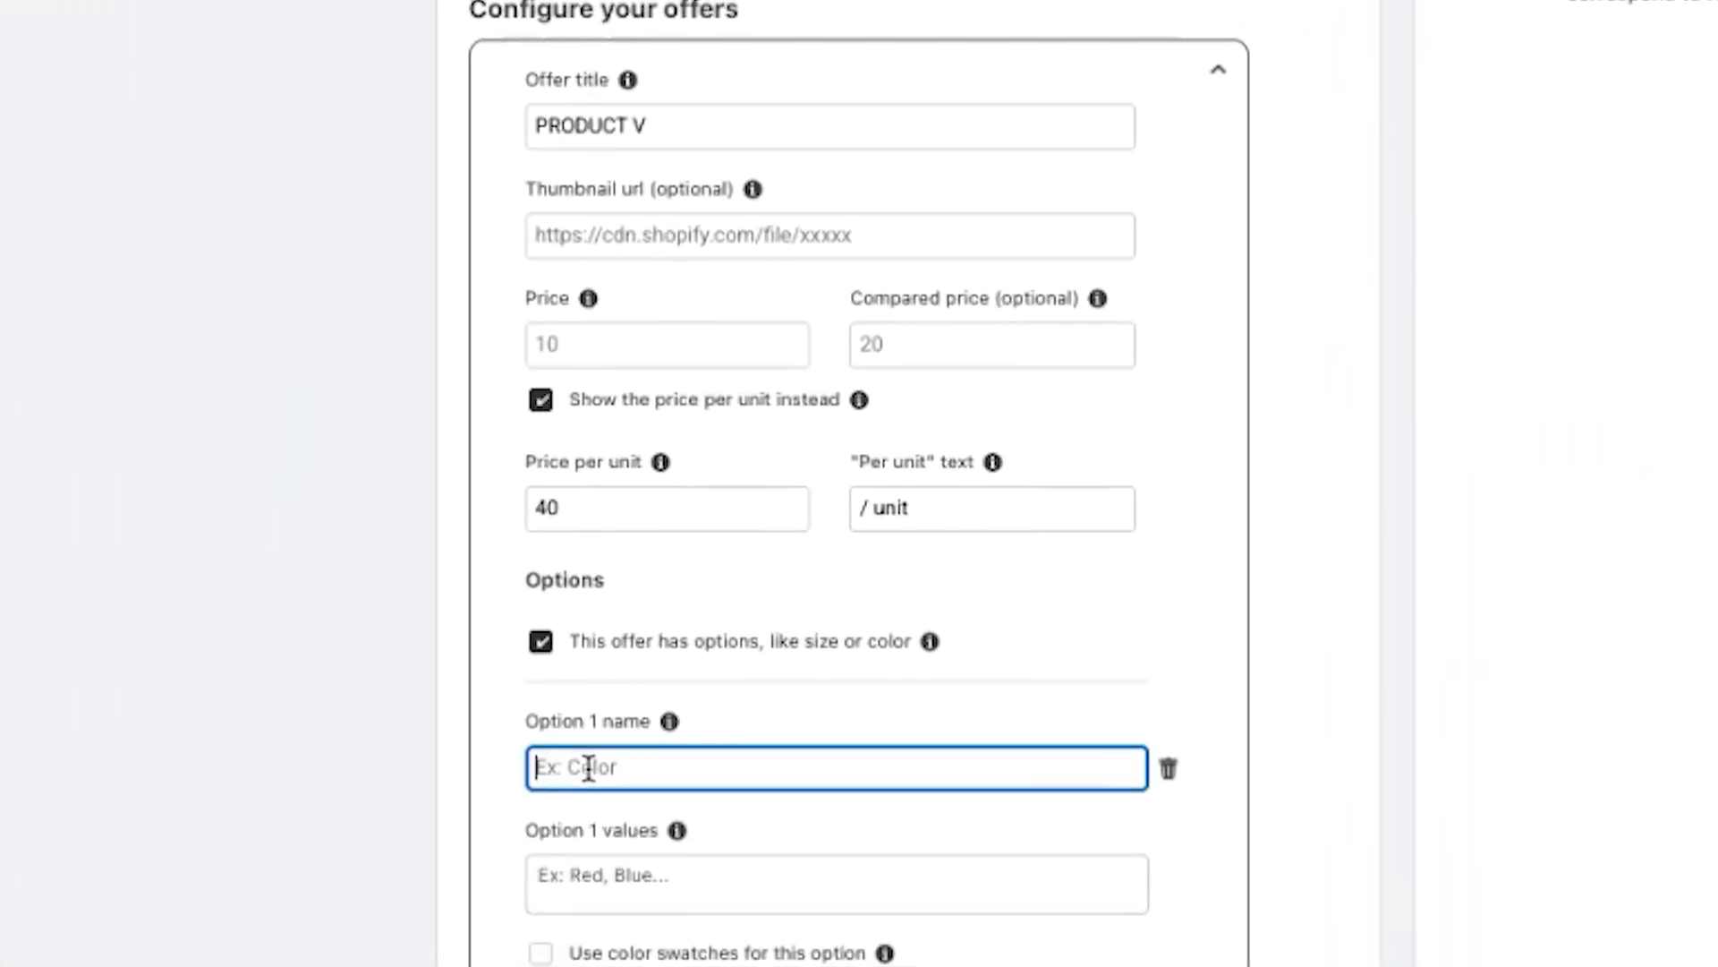
pyautogui.write('Size')
pyautogui.click(586, 777)
pyautogui.write('S')
pyautogui.press('Return')
pyautogui.write('M')
pyautogui.press('Return')
pyautogui.write('L')
pyautogui.press('Return')
# - Define option 2 as Color with values "Black and white sweat" and "White and pink sweat", shown as color swatches
pyautogui.click(633, 485)
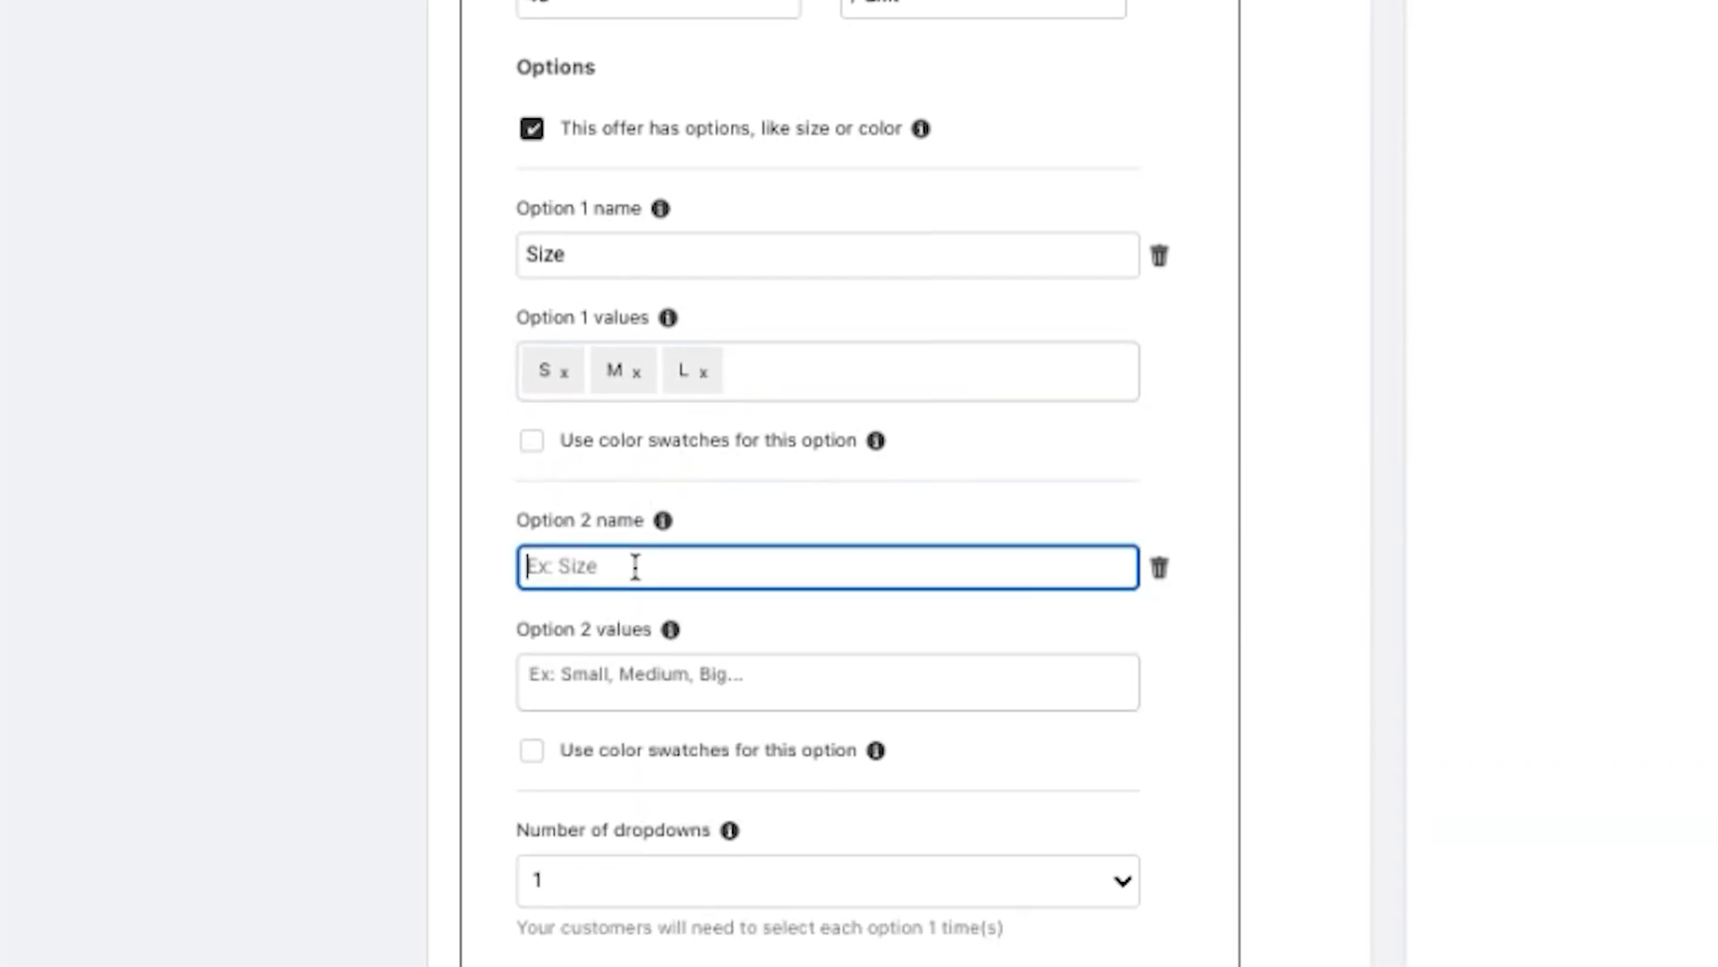
pyautogui.write('Color')
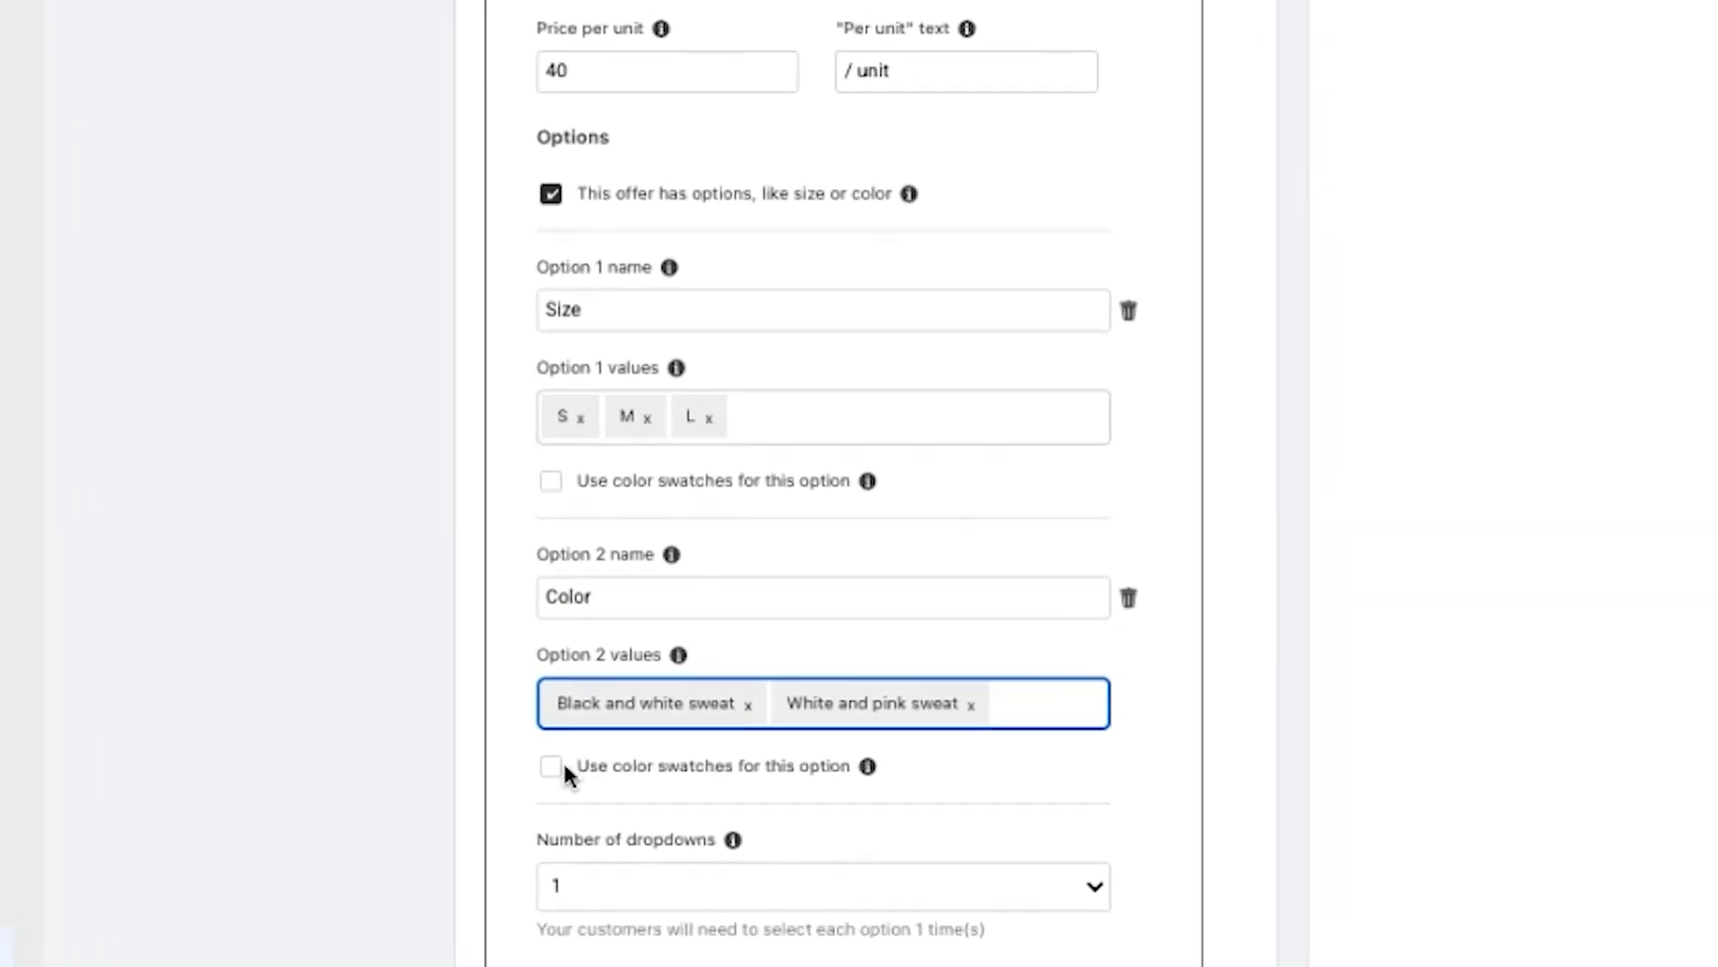
pyautogui.click(556, 770)
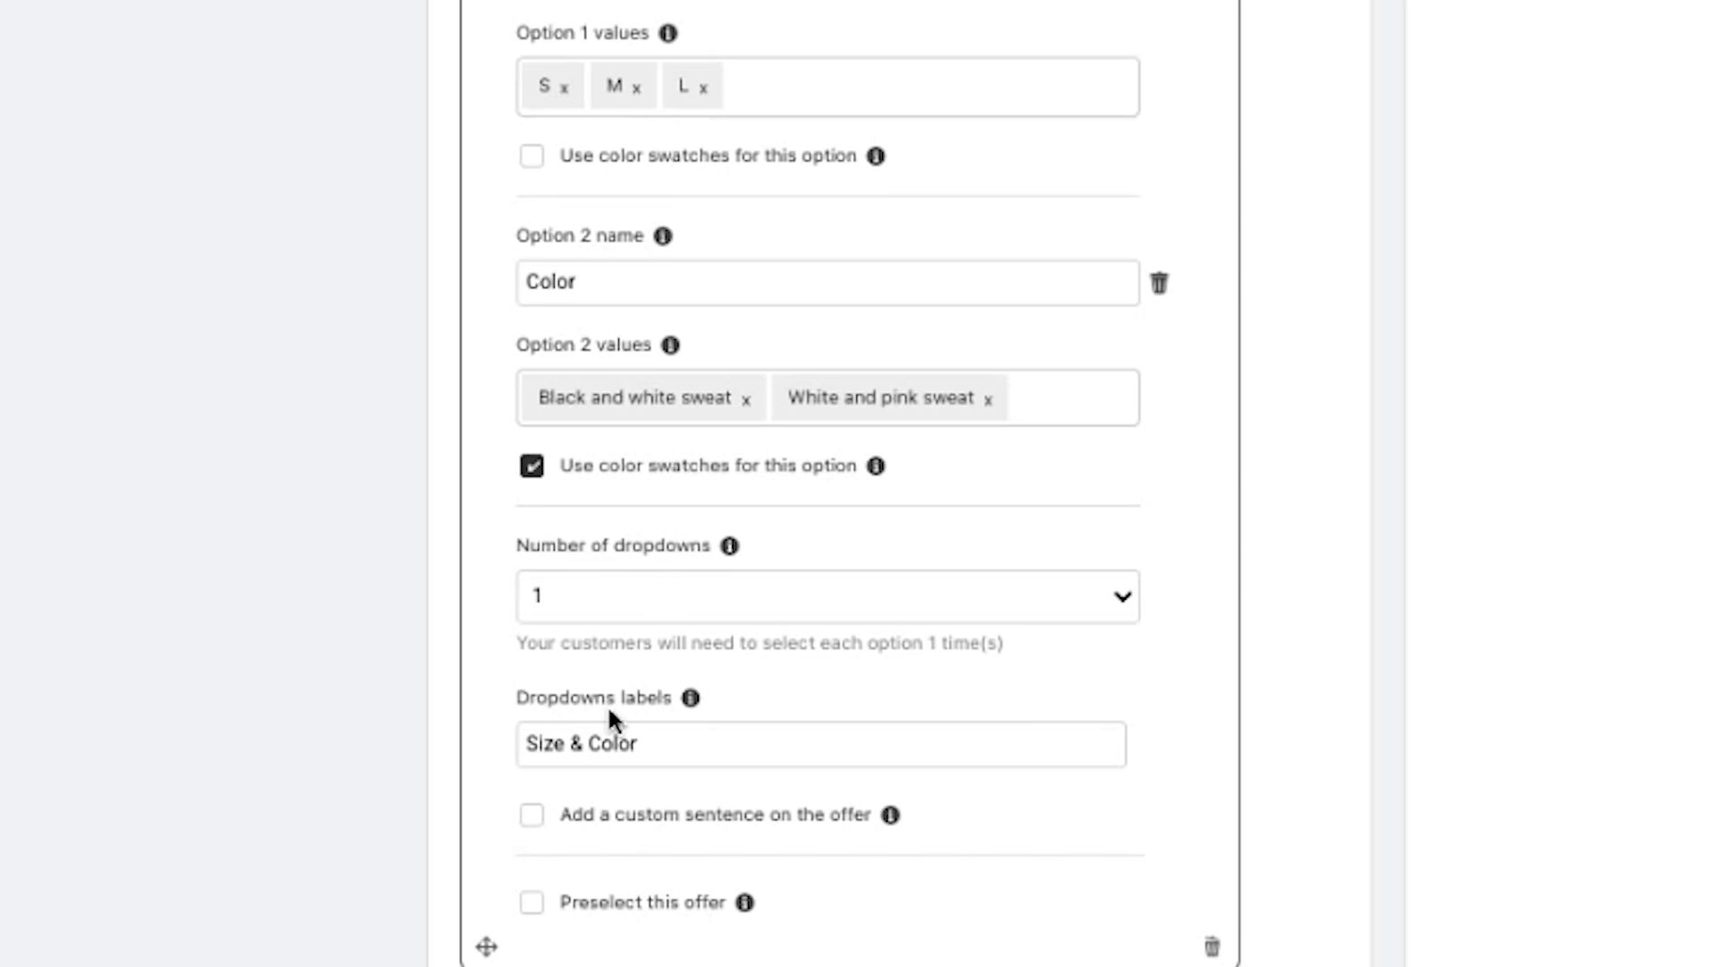
# - Try two option dropdowns on the PRODUCT V offer and restore the number to 1
pyautogui.click(632, 613)
pyautogui.click(614, 654)
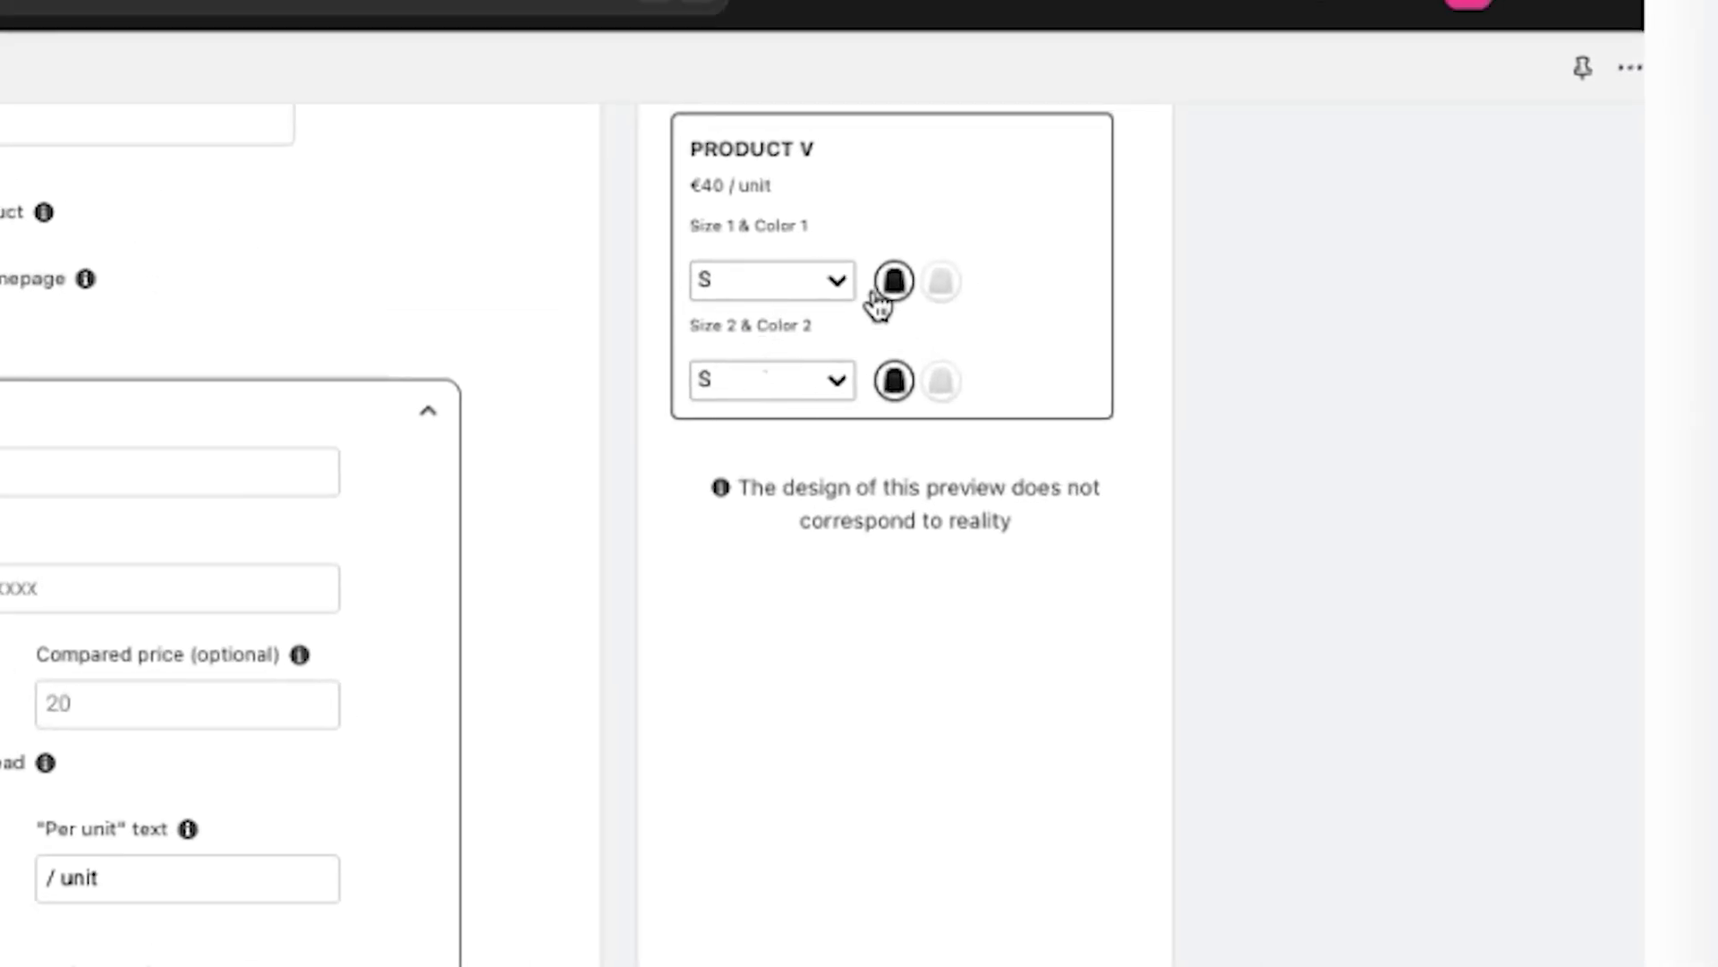
pyautogui.press('Up')
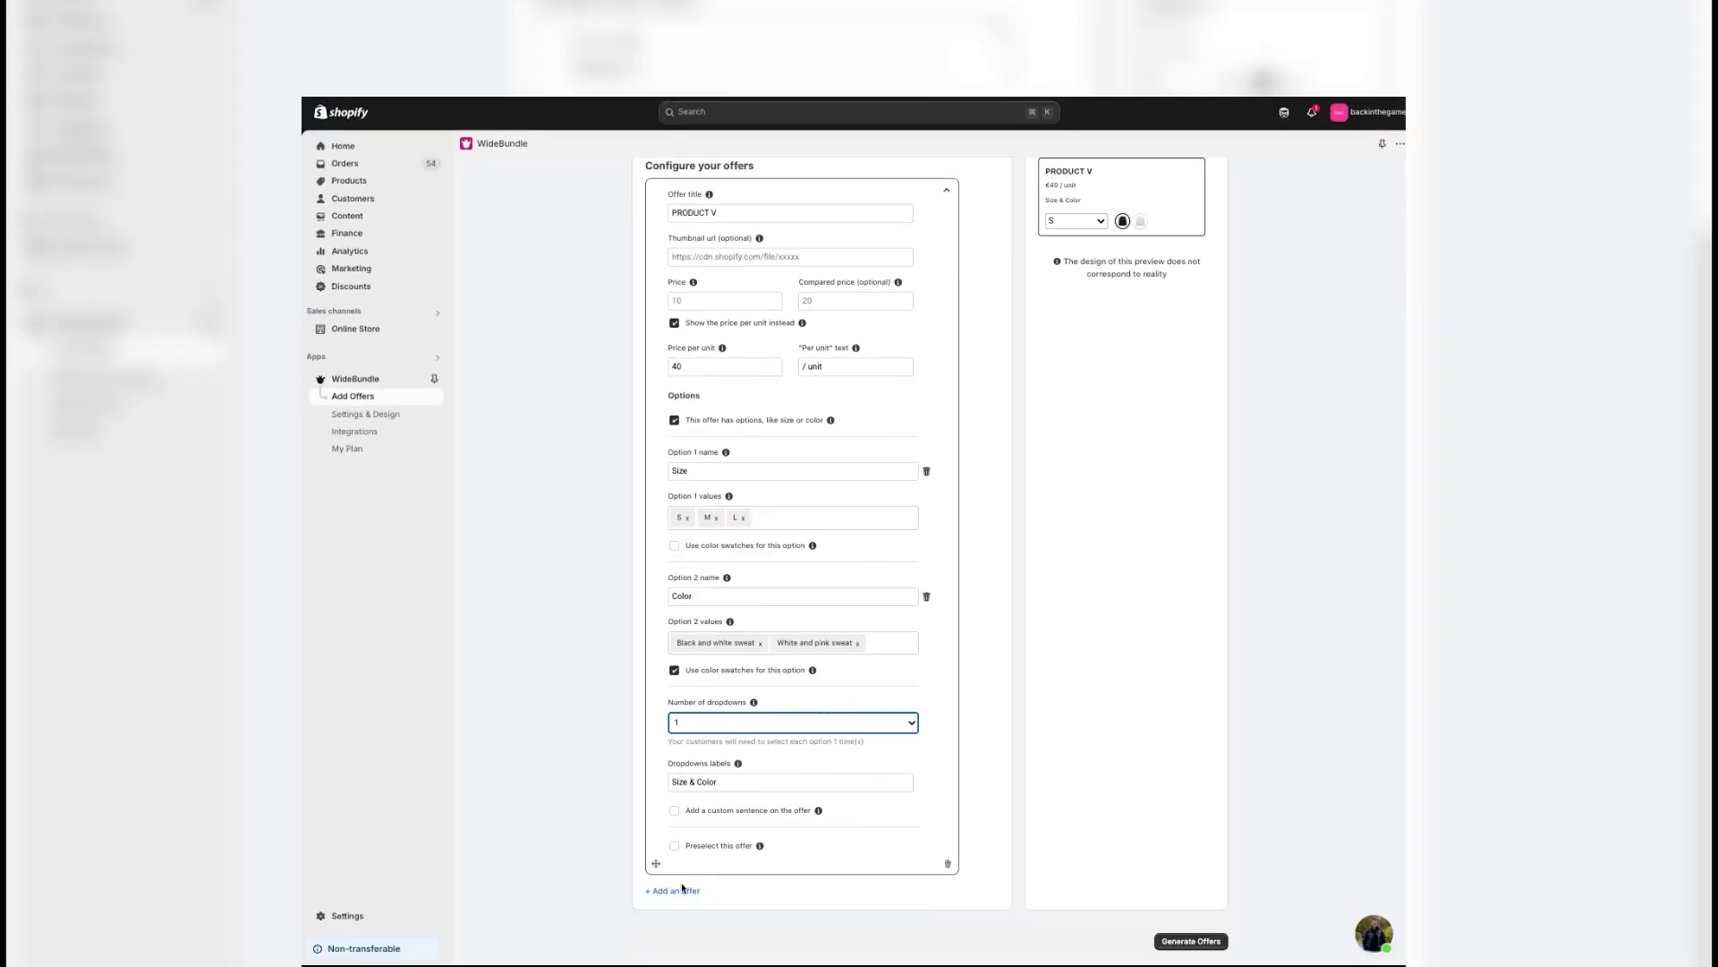
# - Add a second offer titled "1 produits V + 1 produit Z" below the PRODUCT V offer
pyautogui.click(683, 890)
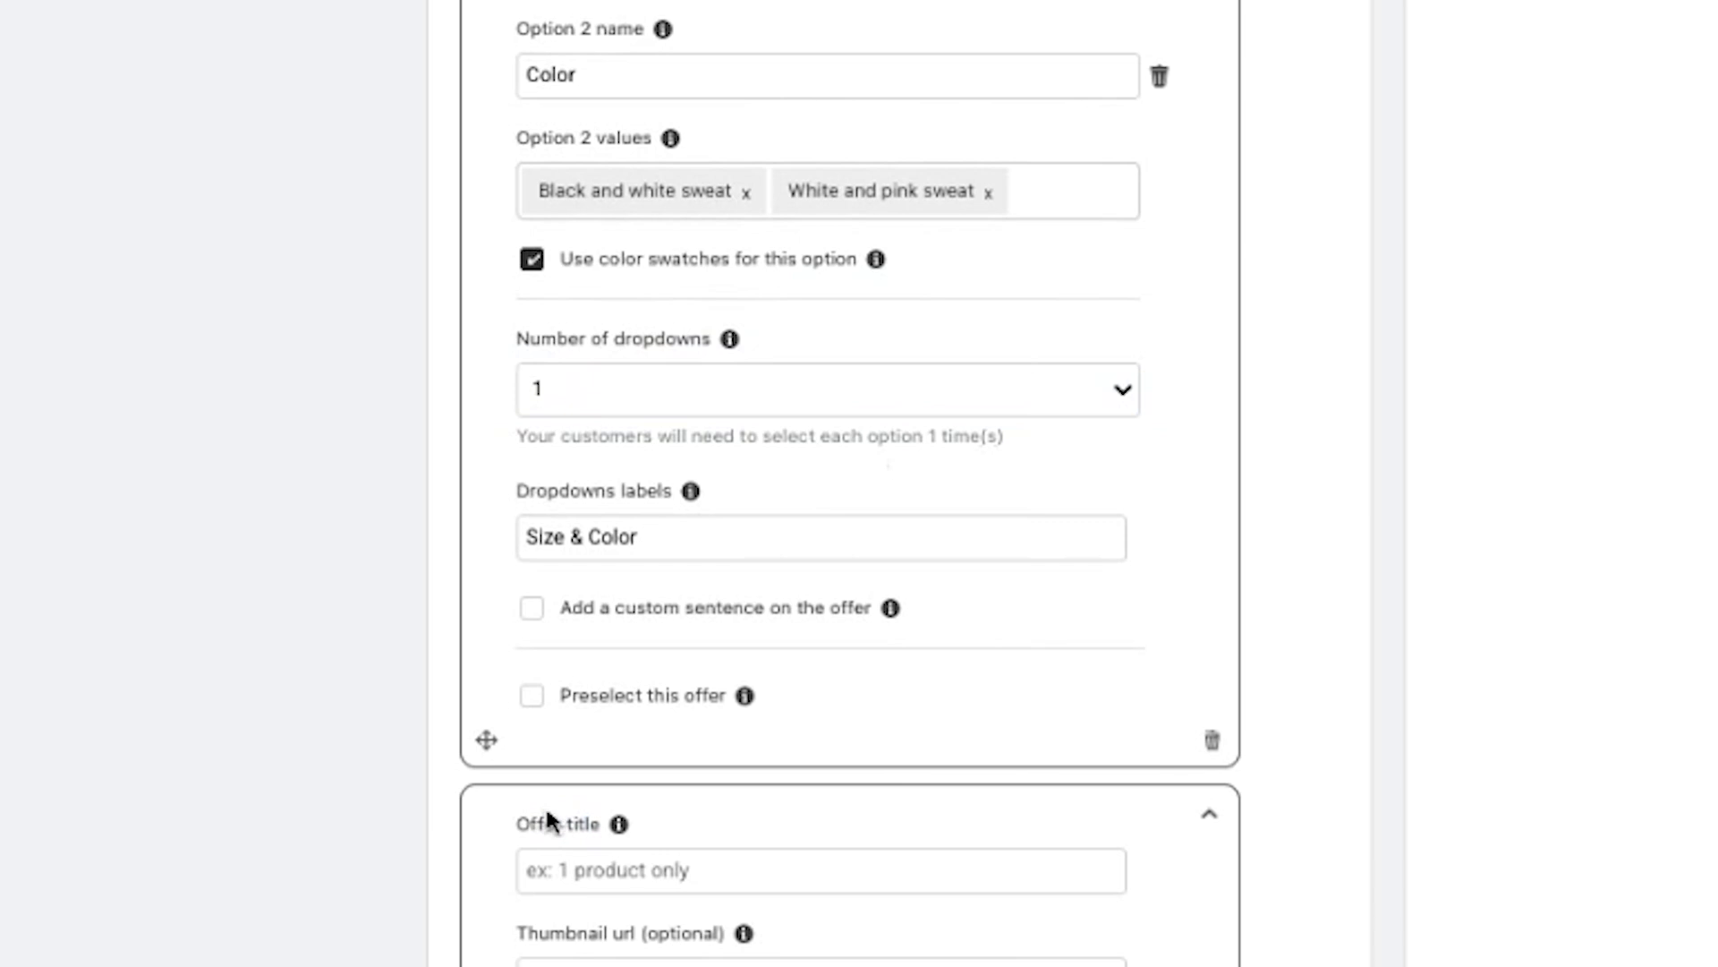
pyautogui.scroll(-8, 630, 707)
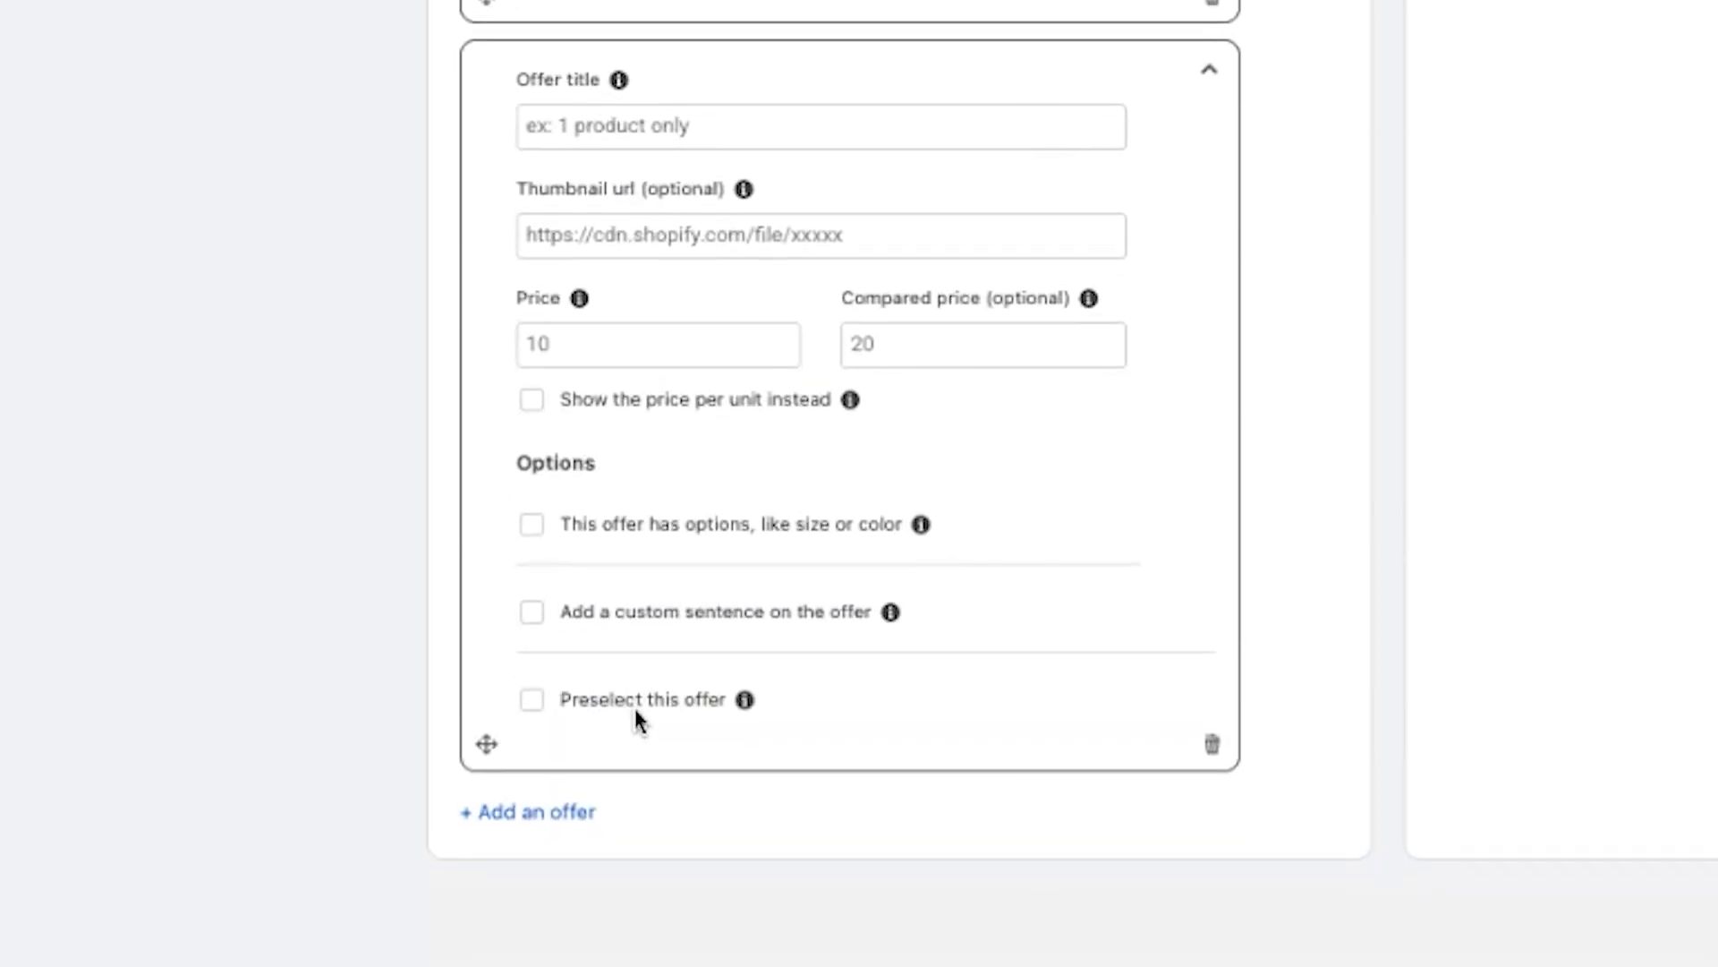
pyautogui.click(591, 197)
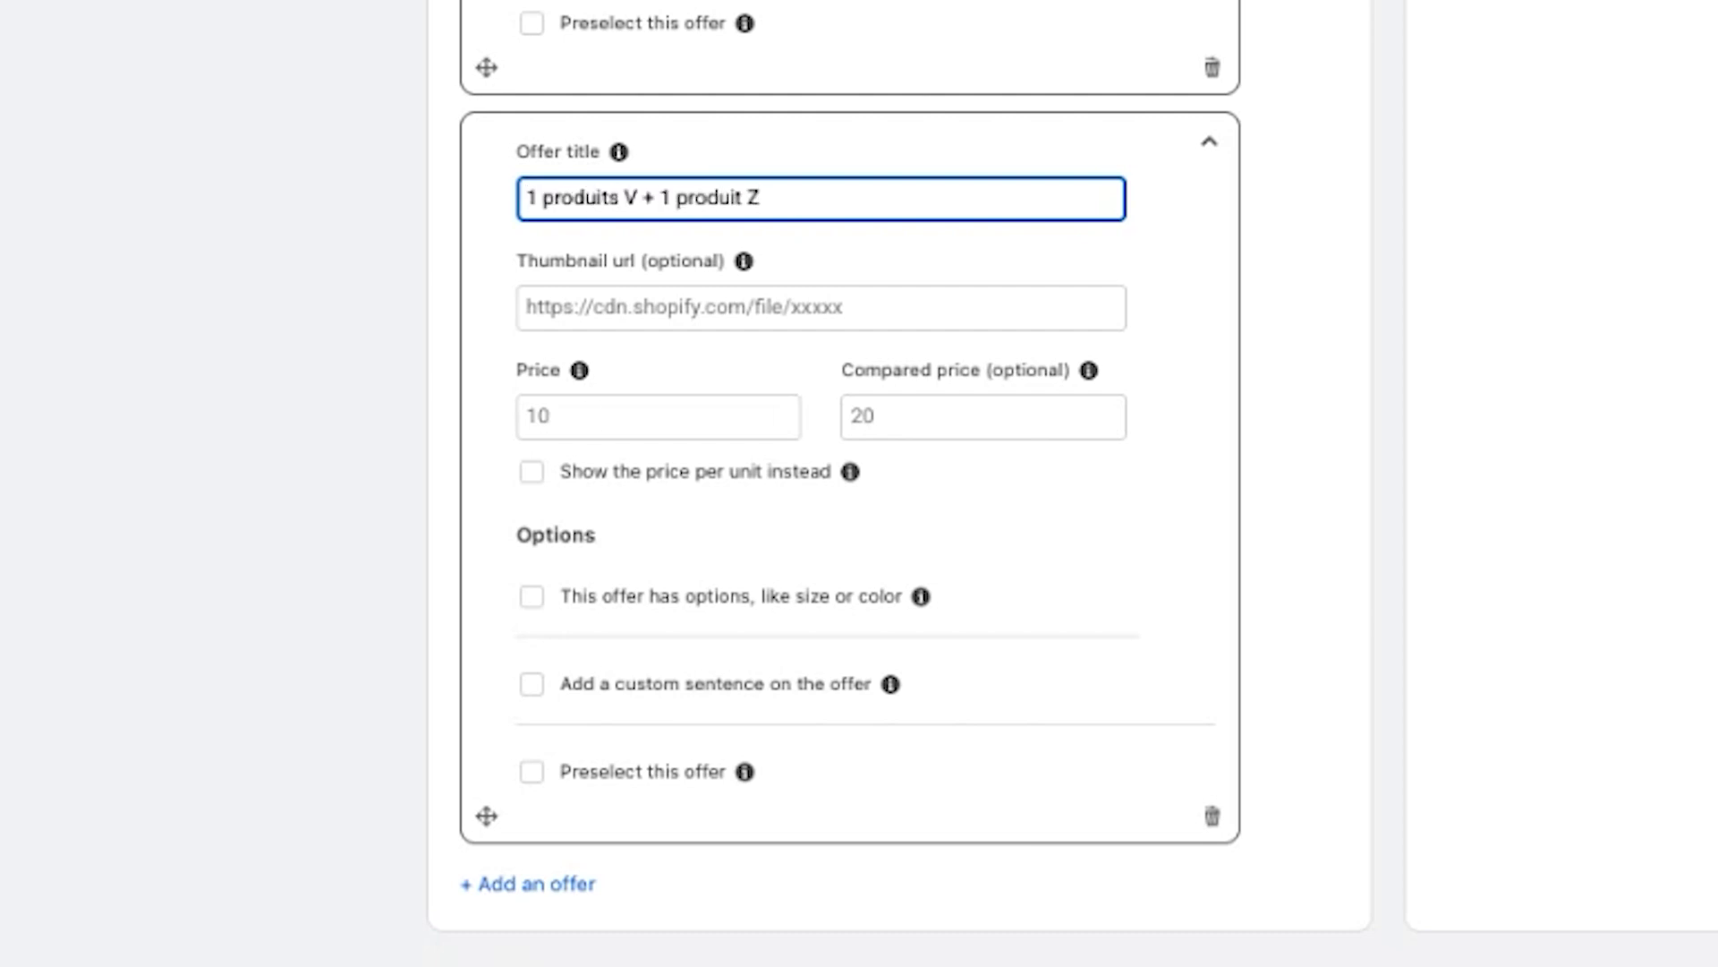
# - Set the second offer's price to 44 and its compared price to 55
pyautogui.click(592, 416)
pyautogui.click(917, 421)
pyautogui.write('55')
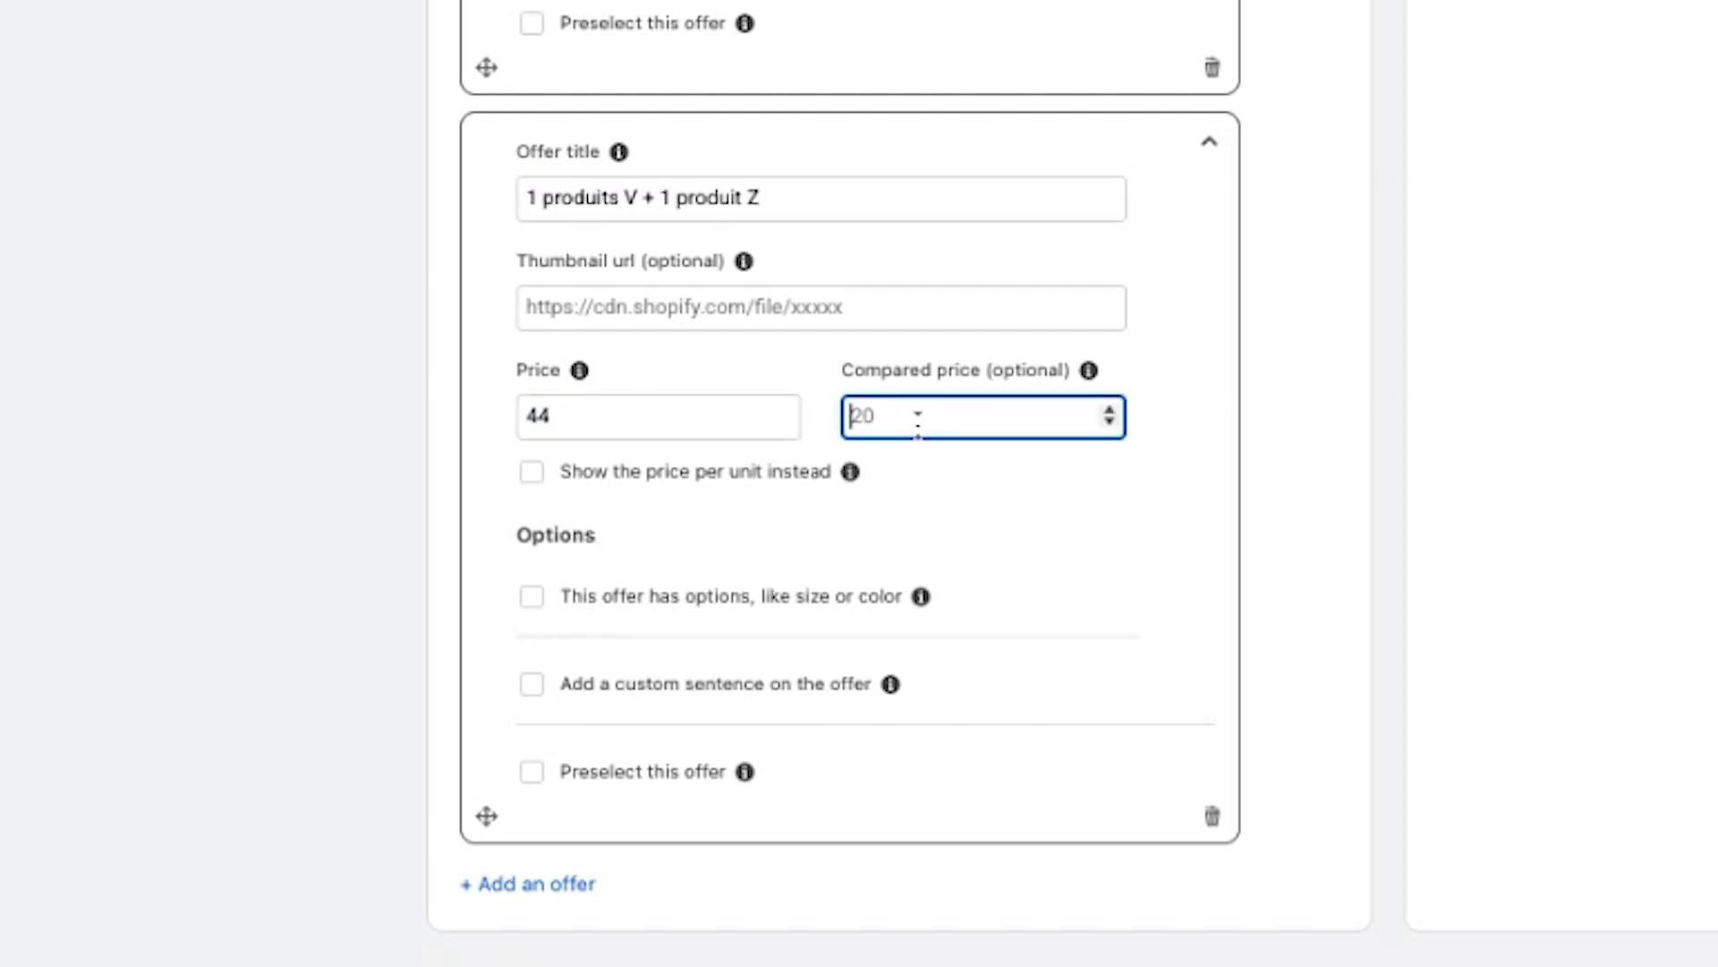
pyautogui.click(1051, 528)
# - Enable options on the "1 produits V + 1 produit Z" offer and define option 1 as Size with values S, M and L
pyautogui.click(532, 596)
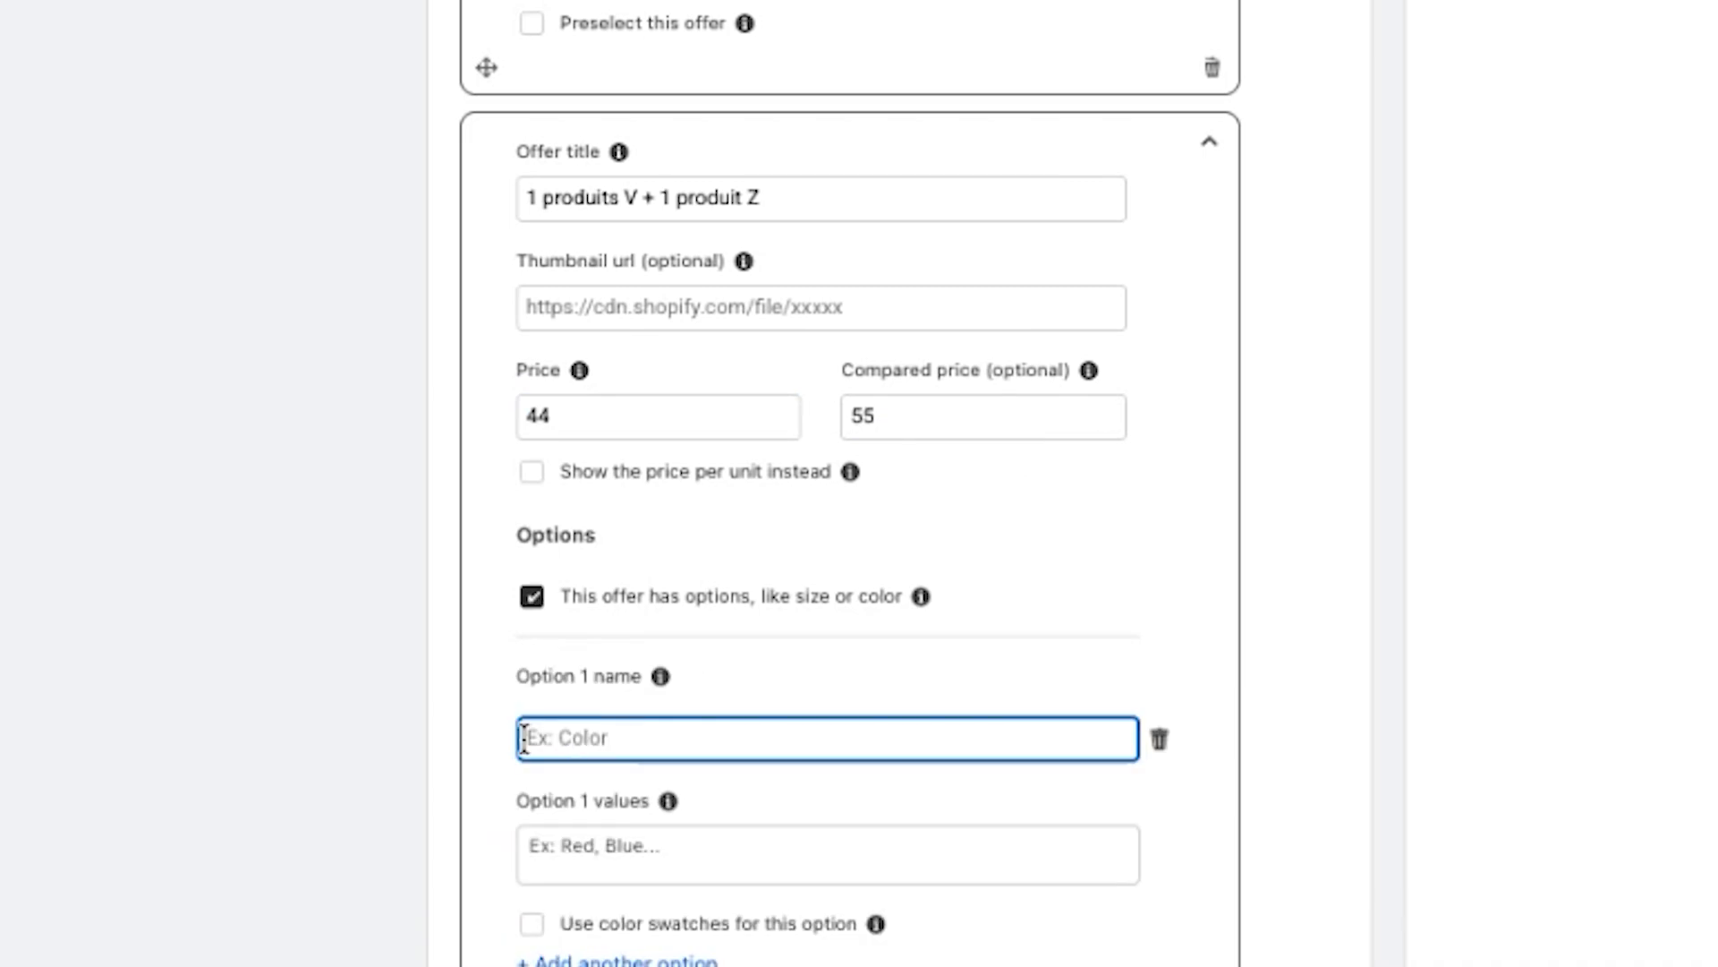
pyautogui.scroll(-5, 828, 537)
pyautogui.write('Size')
pyautogui.click(592, 373)
pyautogui.write('S')
pyautogui.press('Return')
pyautogui.write('M L')
# - Add Color as option 2 with swatches for "Black and white sweat" and "White and pink sweat", and generate the offers
pyautogui.click(626, 548)
pyautogui.write('Color')
pyautogui.click(583, 707)
pyautogui.write('Black and white sweat')
pyautogui.scroll(-3, 583, 707)
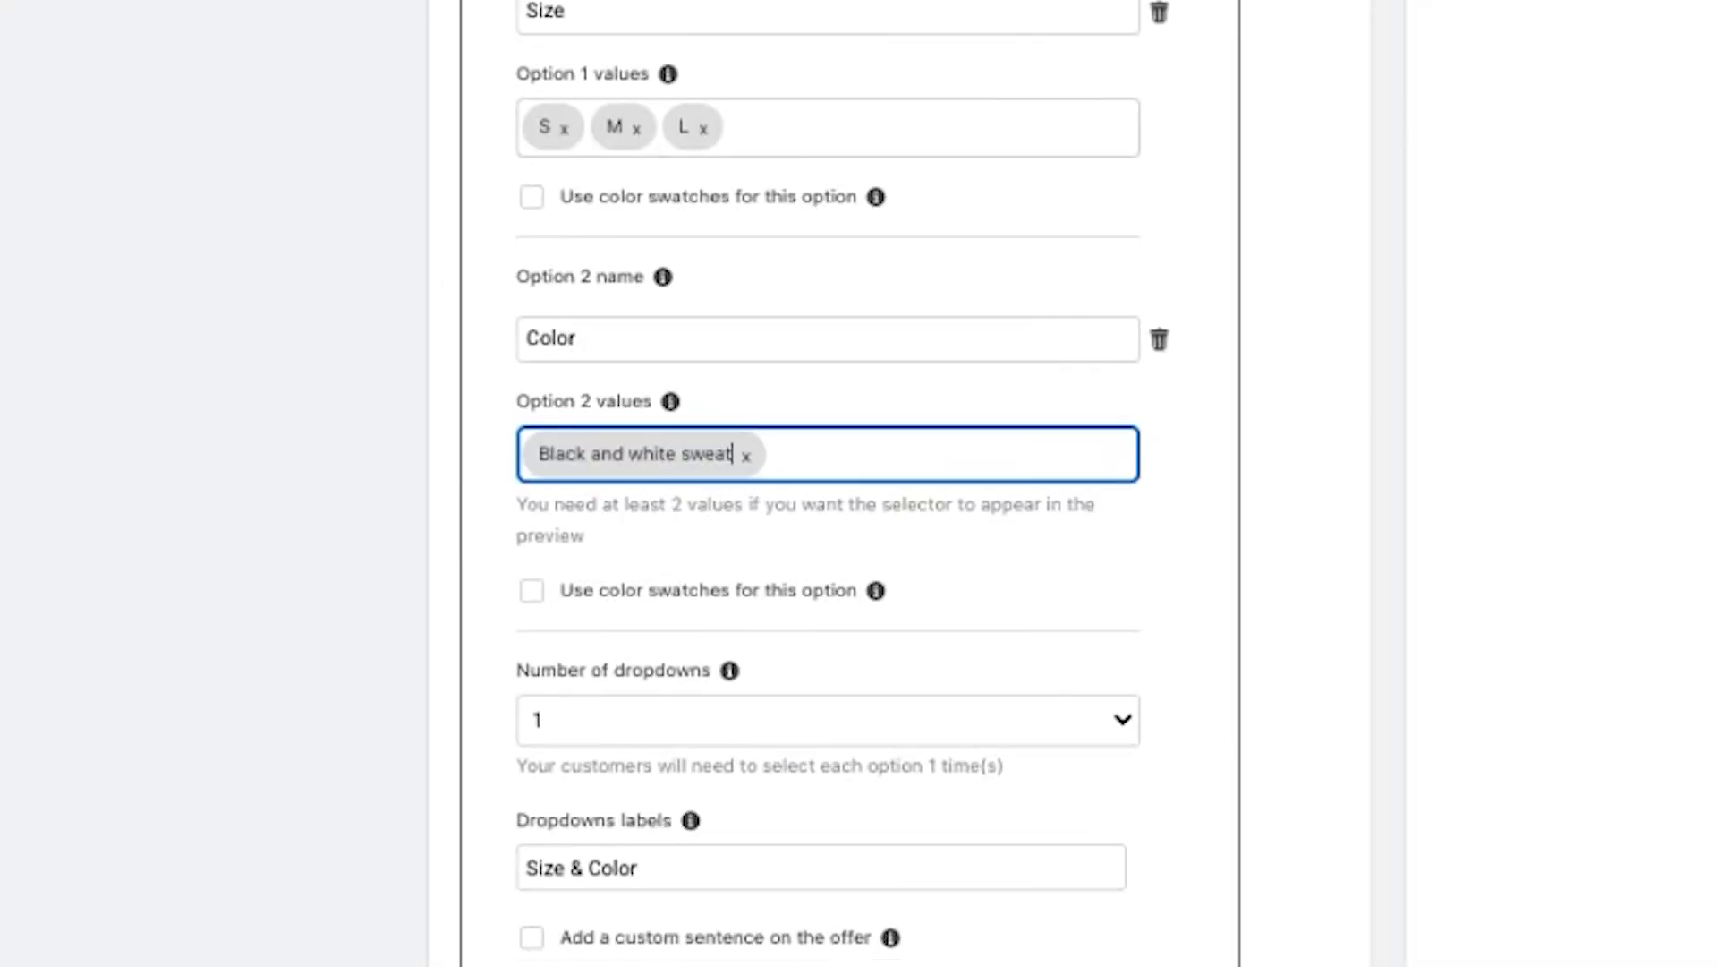
pyautogui.write('White and pink sweat')
pyautogui.click(529, 522)
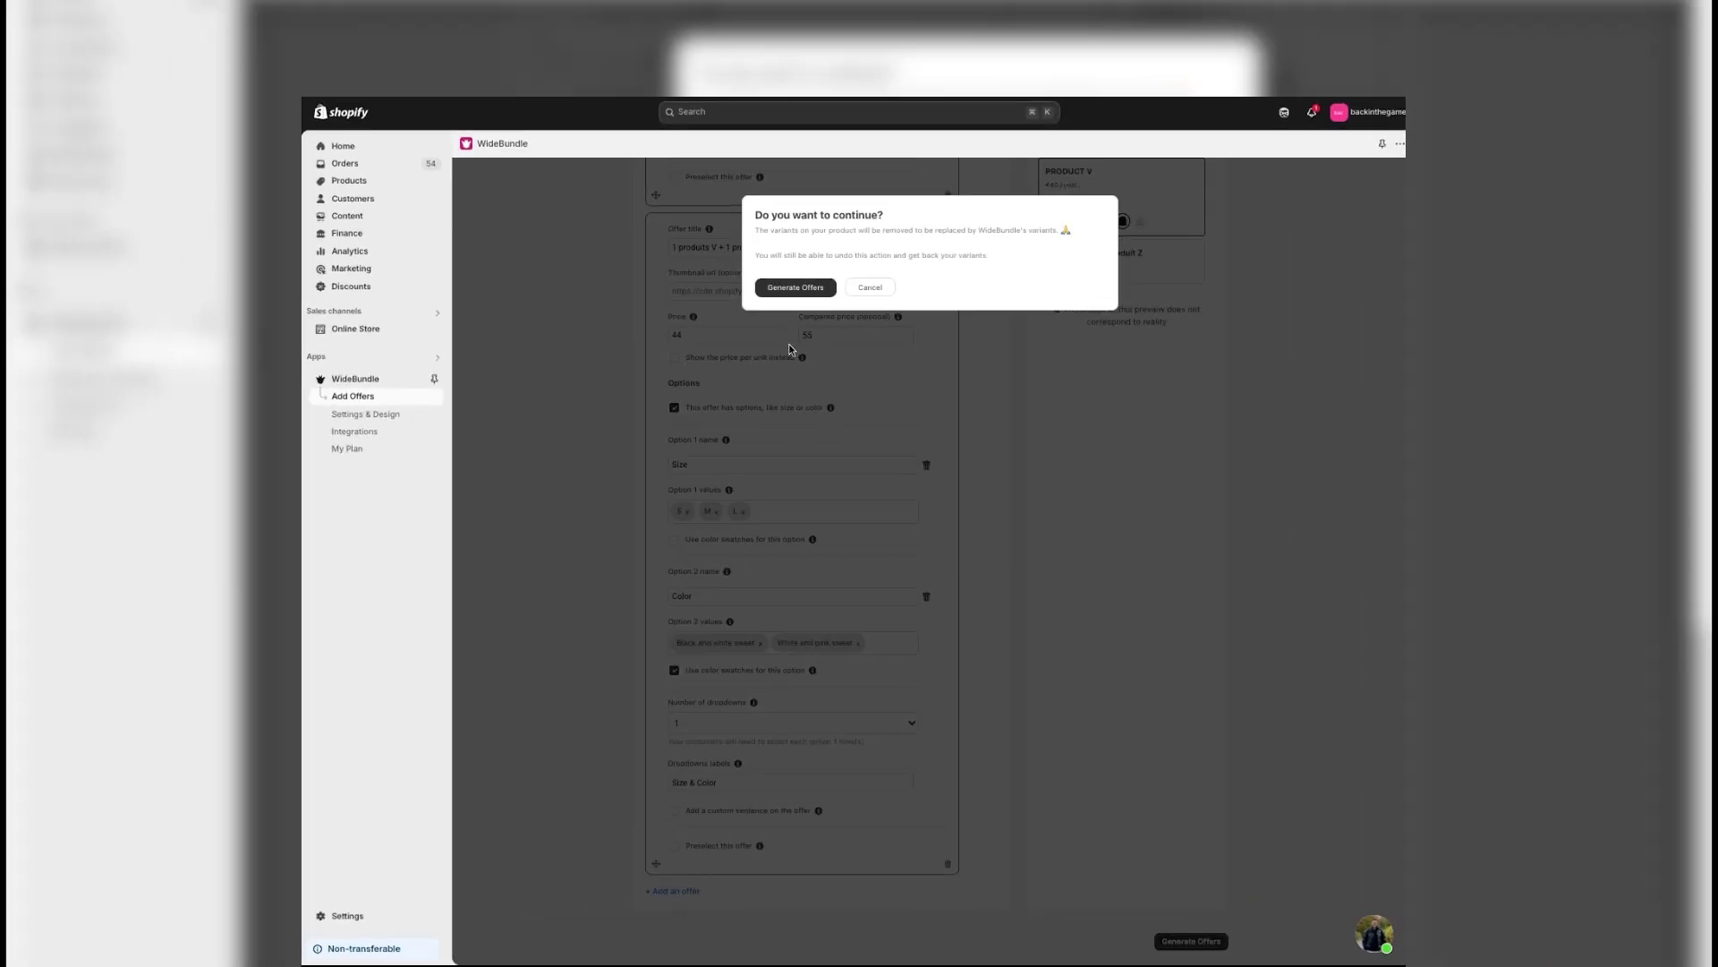
pyautogui.click(789, 281)
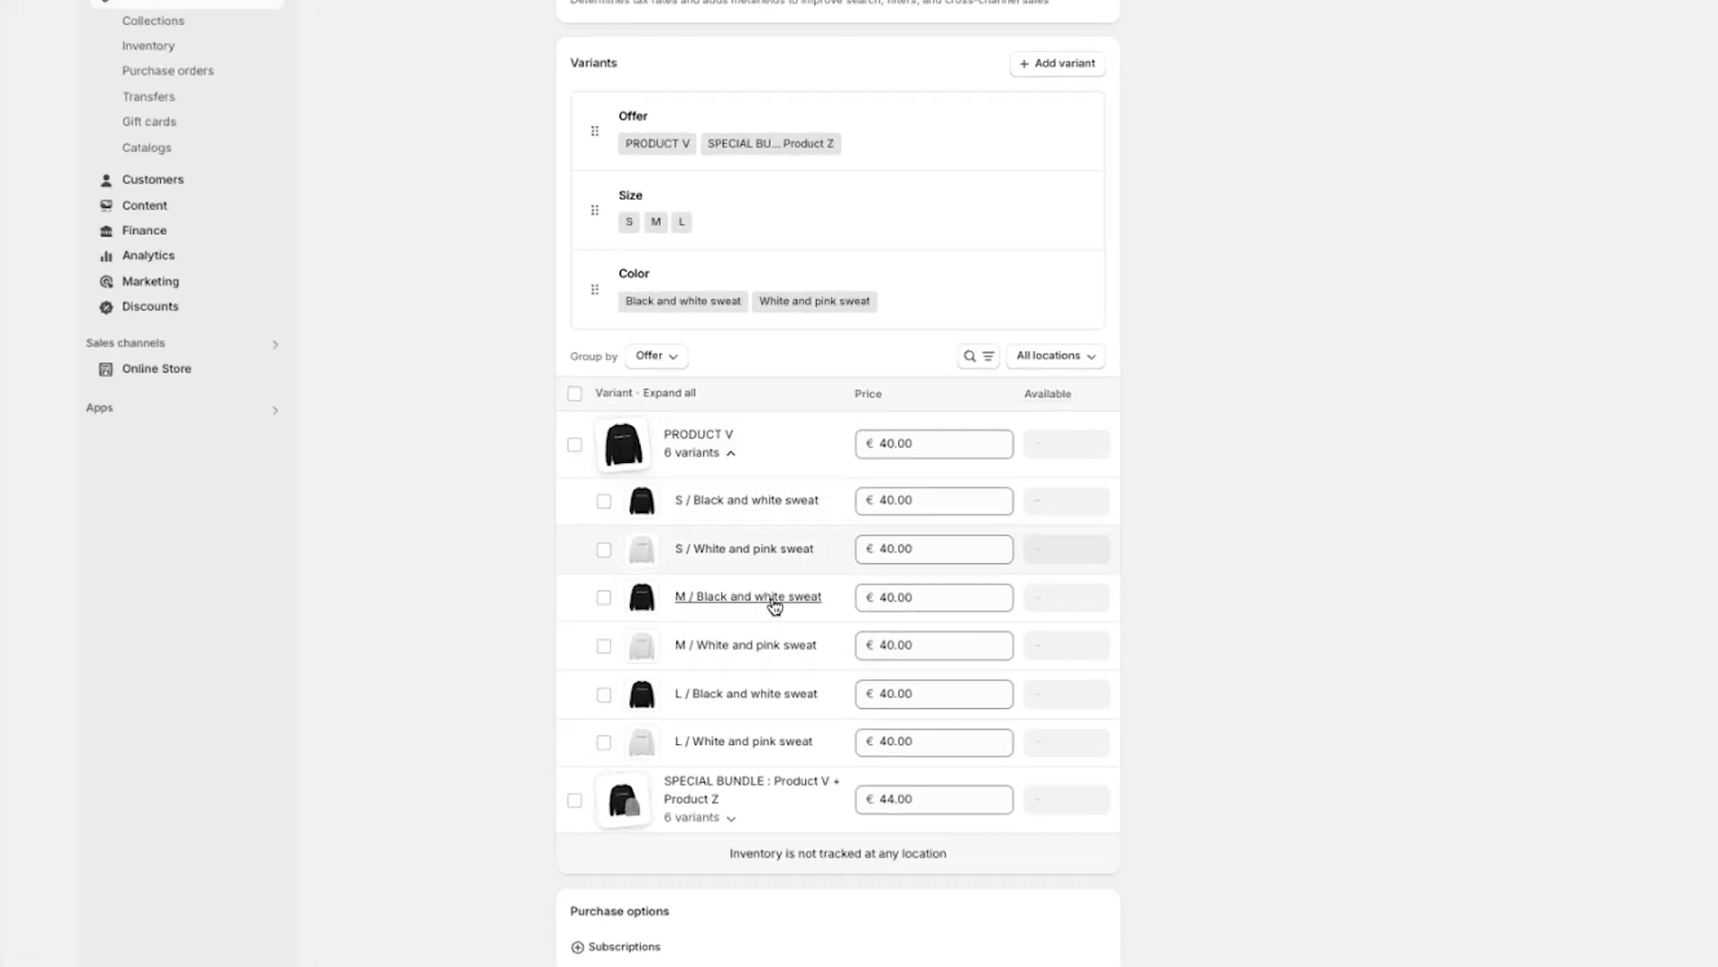
# - Expand the "SPECIAL BUNDLE : Product V + Product Z" variants on the Shopify product page and review their images and prices
pyautogui.click(722, 864)
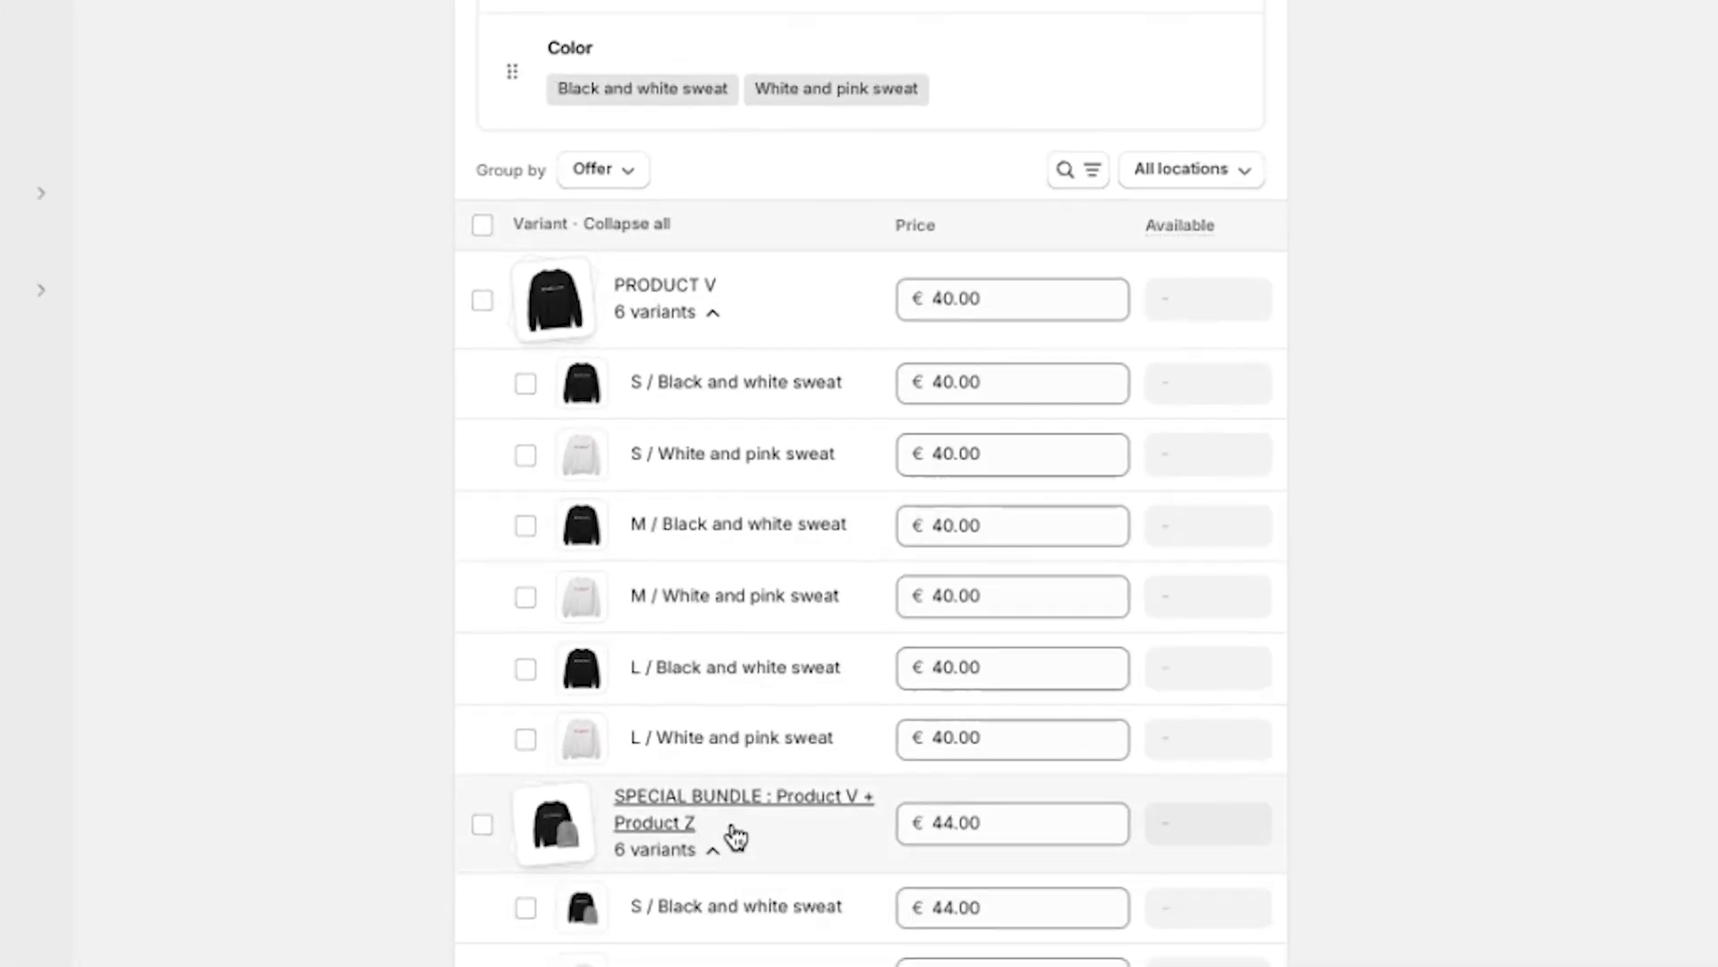
pyautogui.scroll(-5, 733, 836)
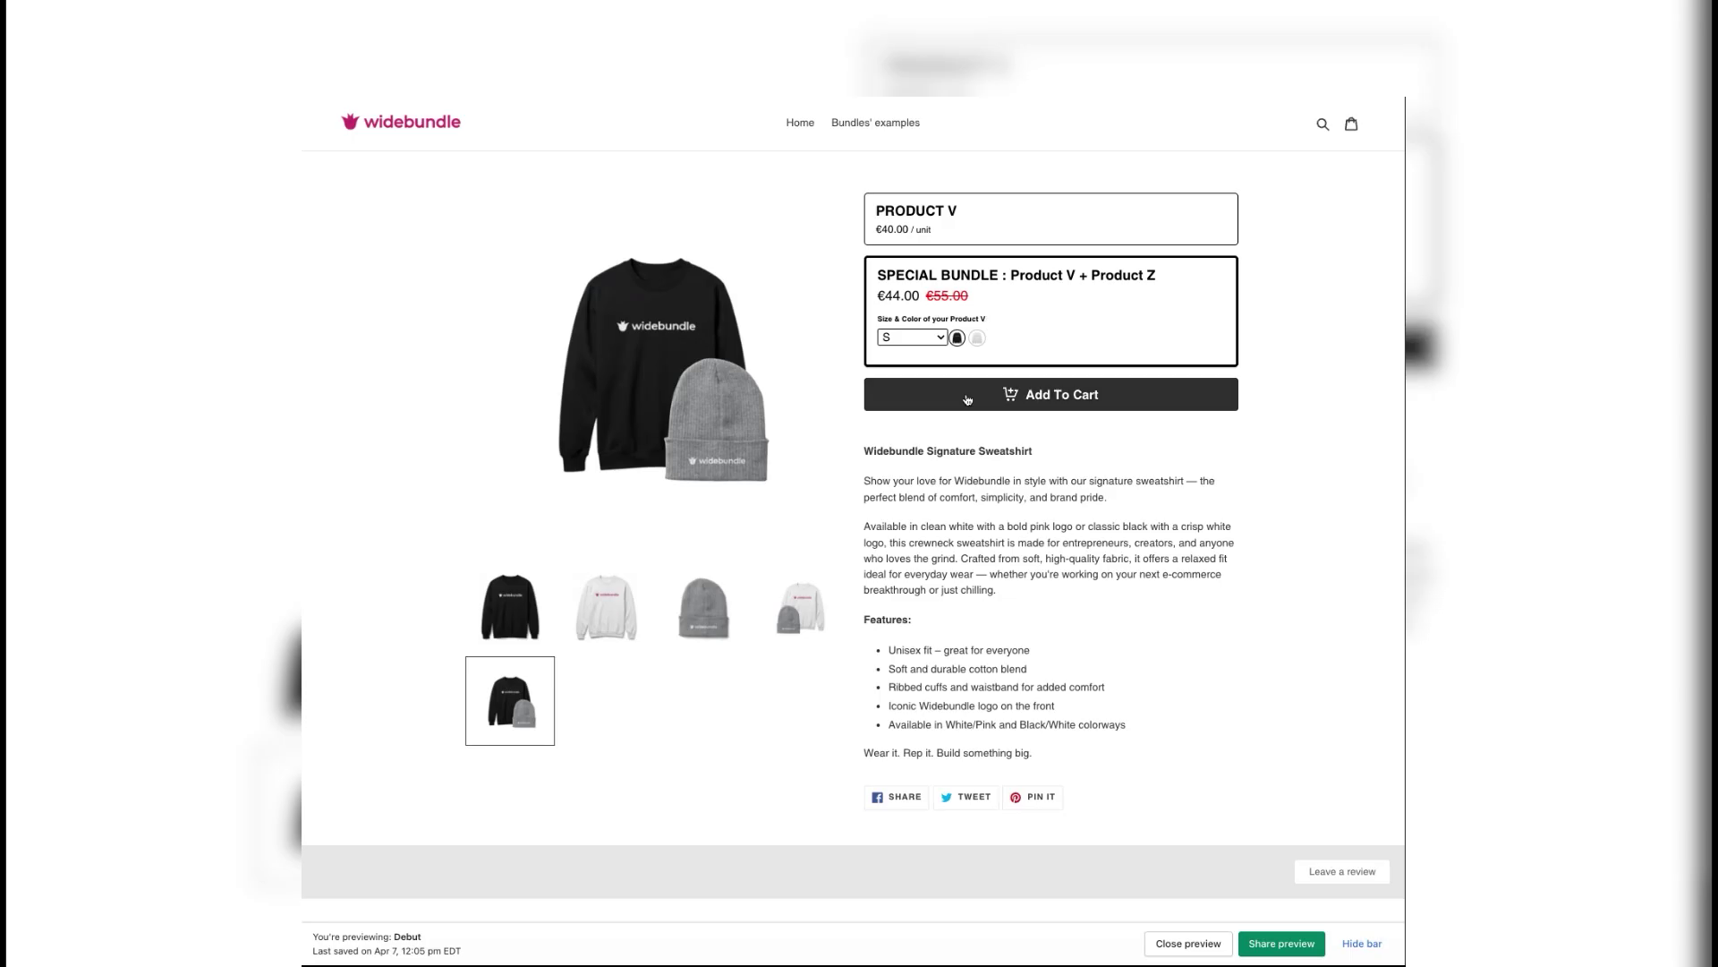
# - Add the "SPECIAL BUNDLE : Product V + Product Z" offer to the cart in the store preview and view the cart
pyautogui.click(966, 401)
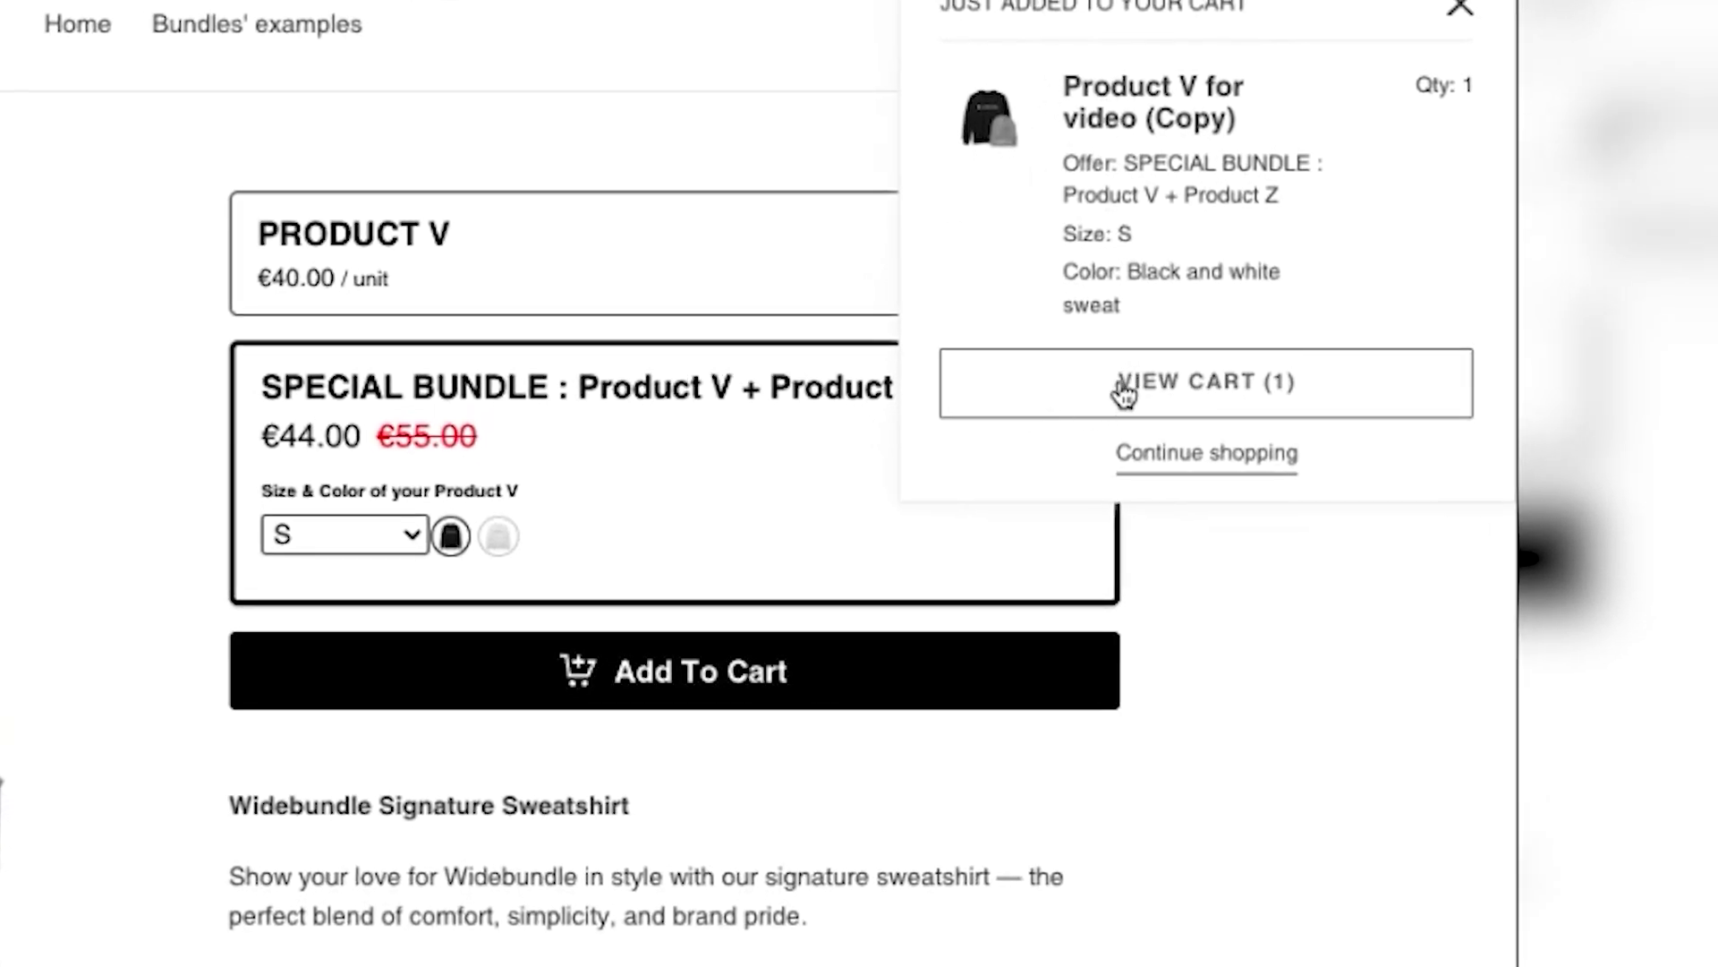
pyautogui.click(1222, 293)
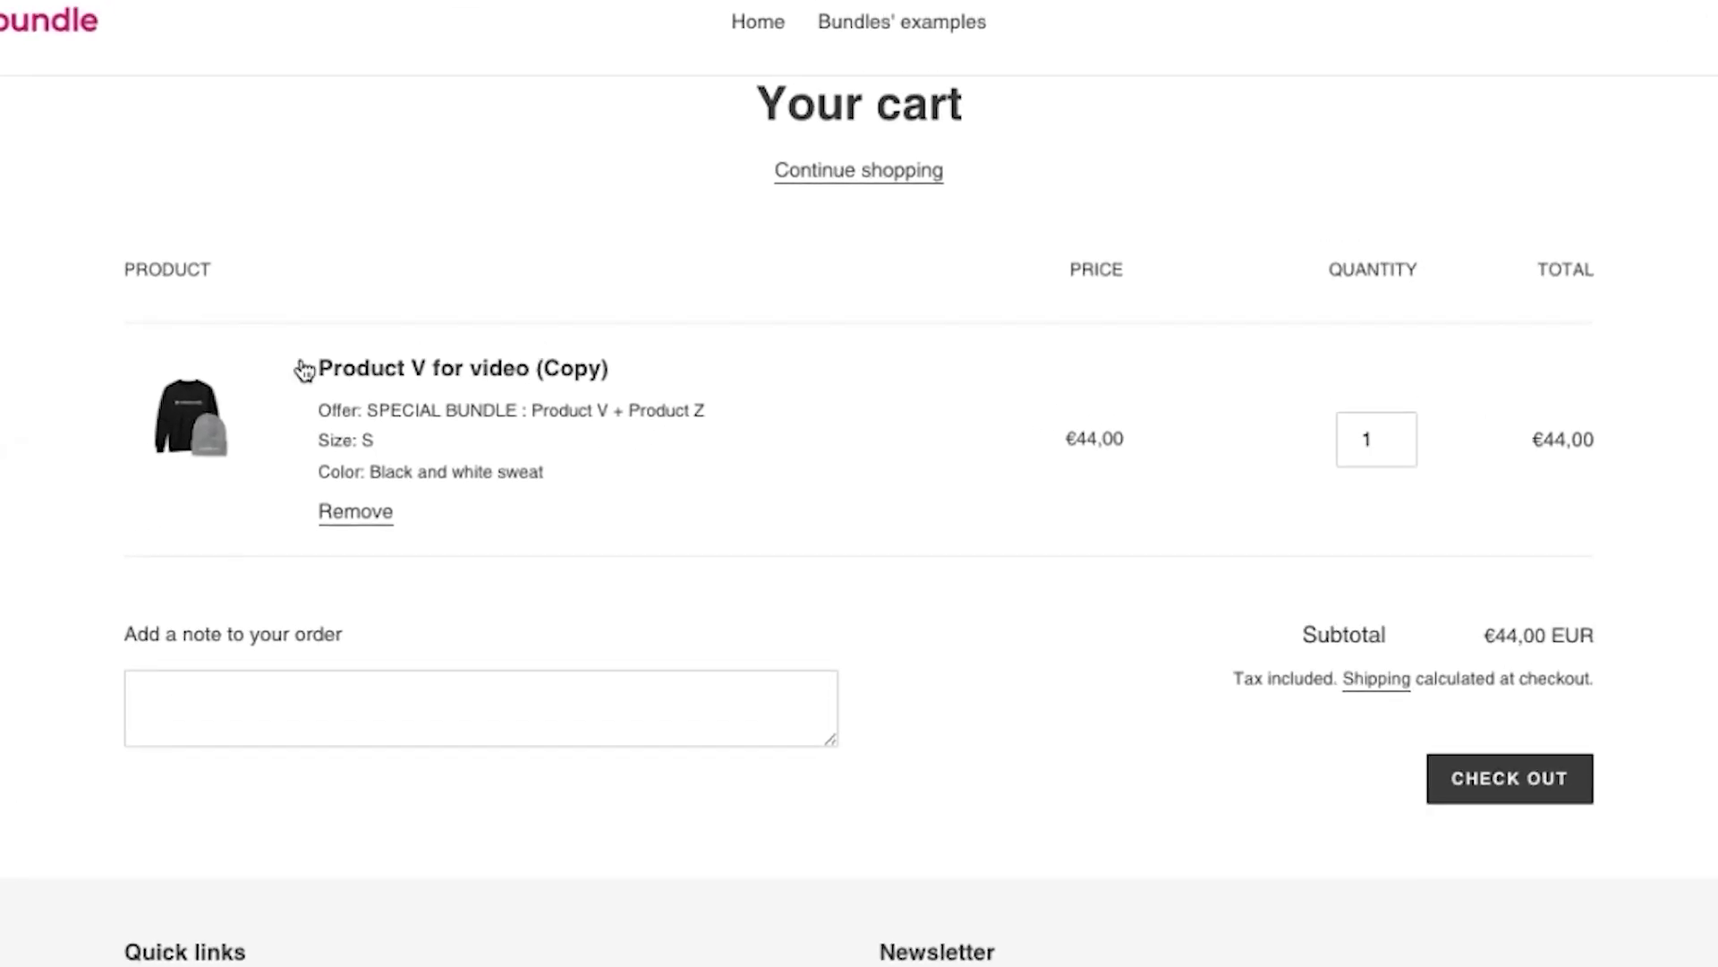